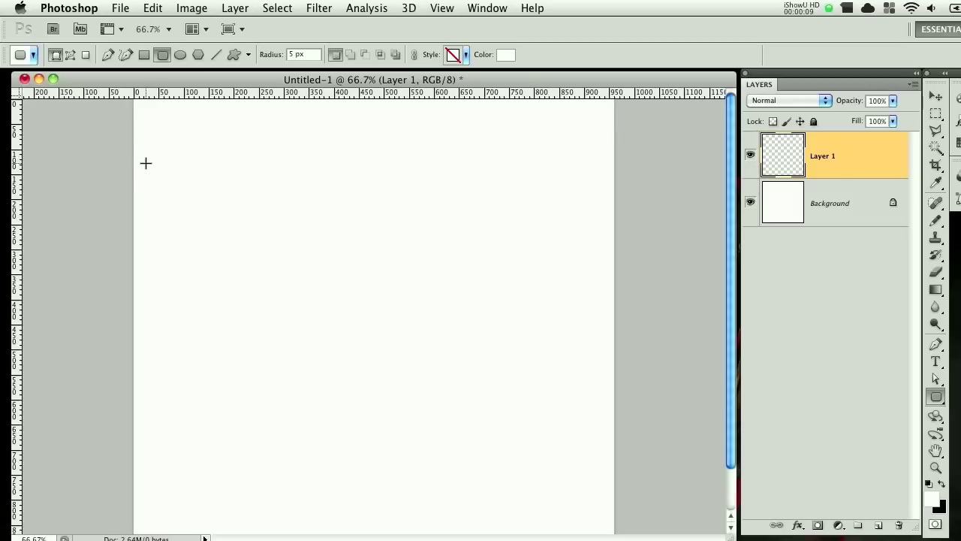
Draw a wide 5 px-radius rounded rectangle across the top of the canvas as Shape 1.
drag(143, 144, 604, 201)
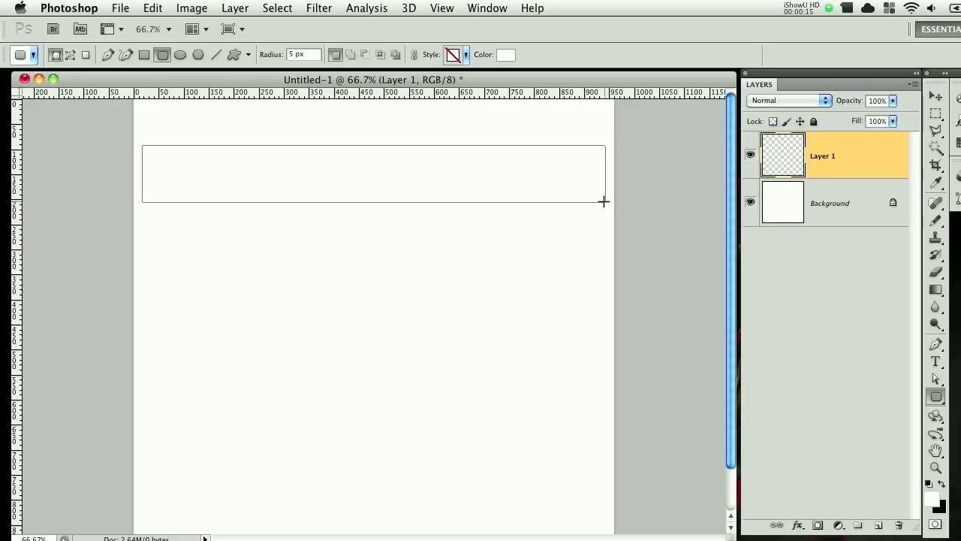
drag(603, 201, 605, 201)
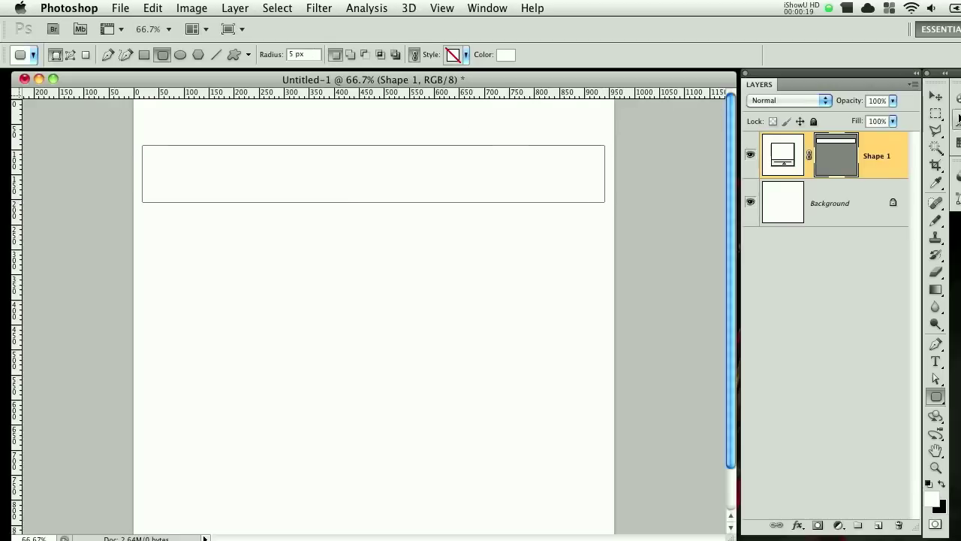
Fill the rounded bar with near-black #202020.
double_click(781, 159)
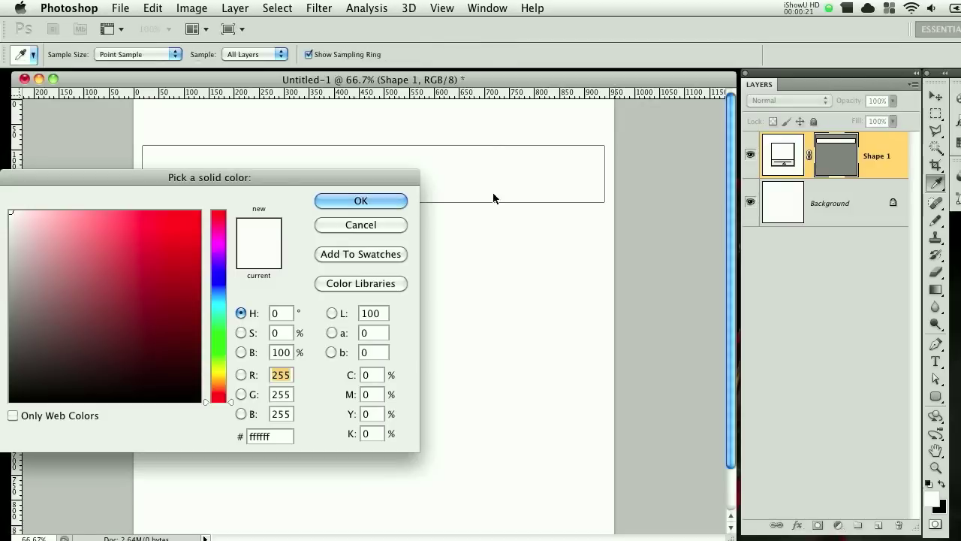
drag(291, 176, 479, 160)
drag(203, 352, 195, 363)
click(535, 184)
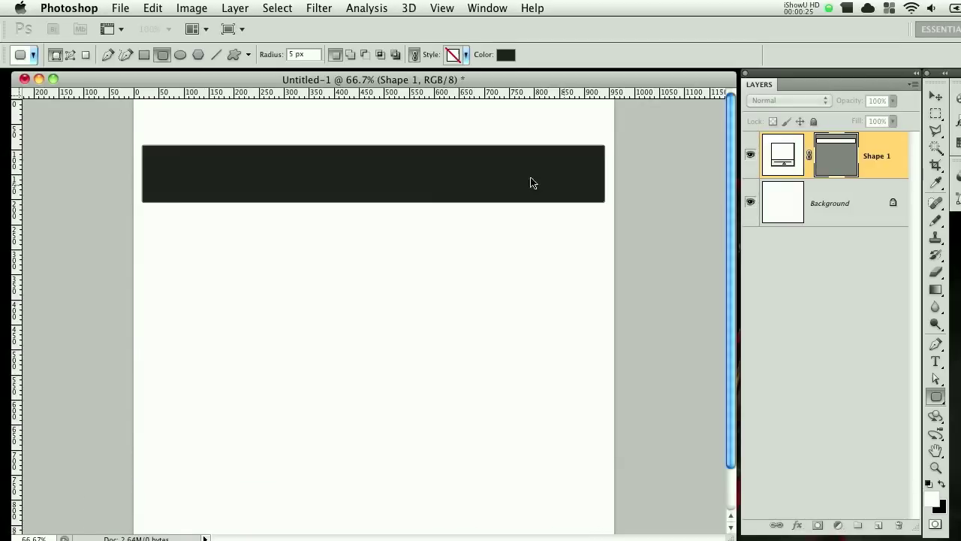
Select the bar's bottom anchor points and nudge them up to make a slimmer strip.
key(super+1)
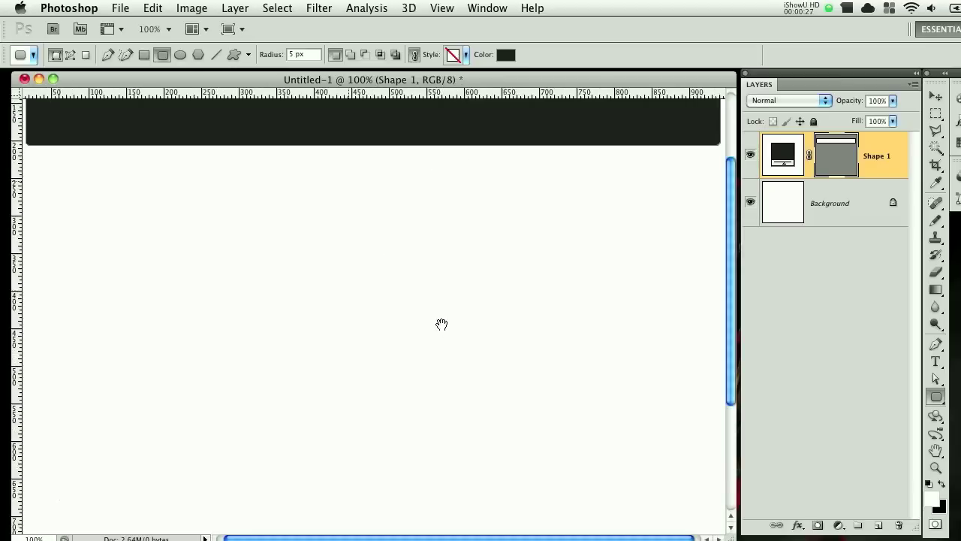
drag(440, 324, 245, 342)
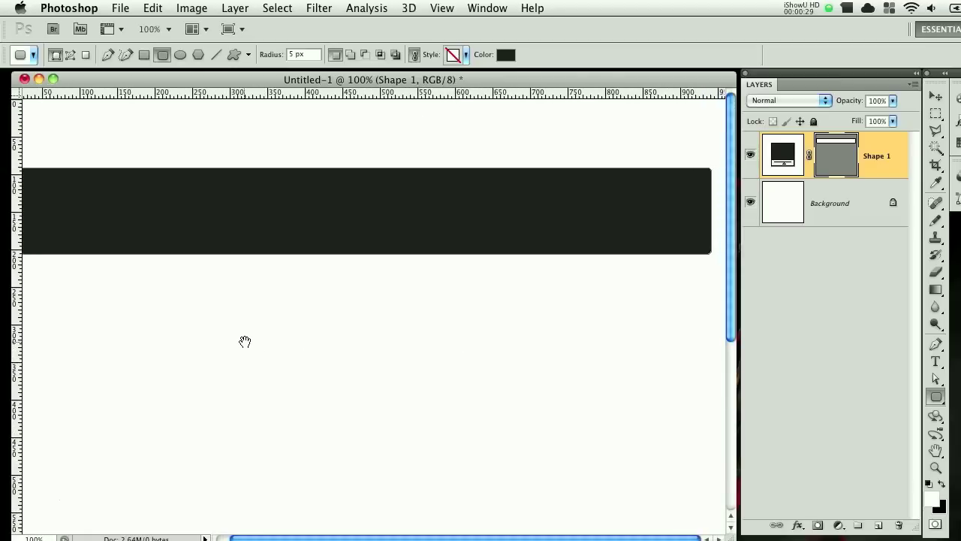
click(936, 379)
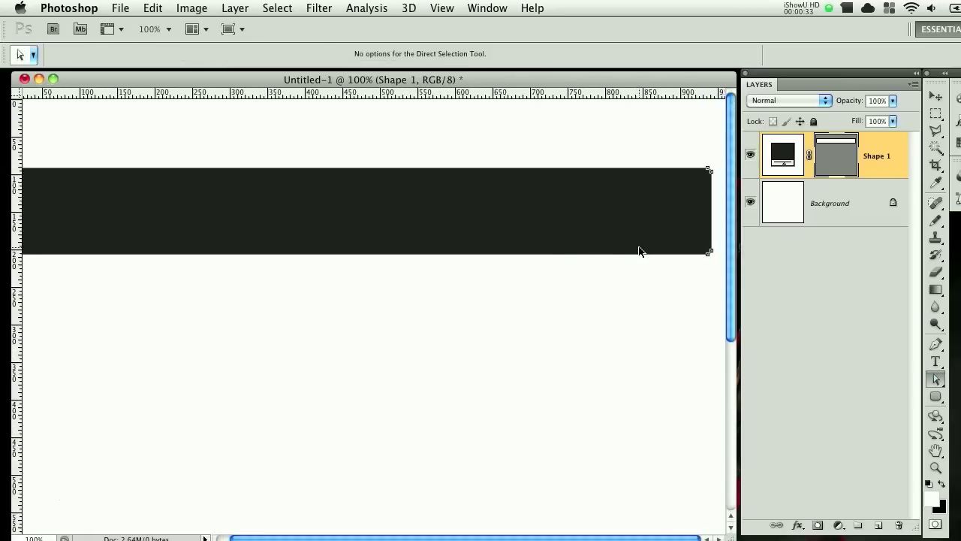
key(super+minus)
drag(662, 241, 95, 185)
key(shift+Up)
key(shift+Up)
key(shift+Up)
key(shift+Up)
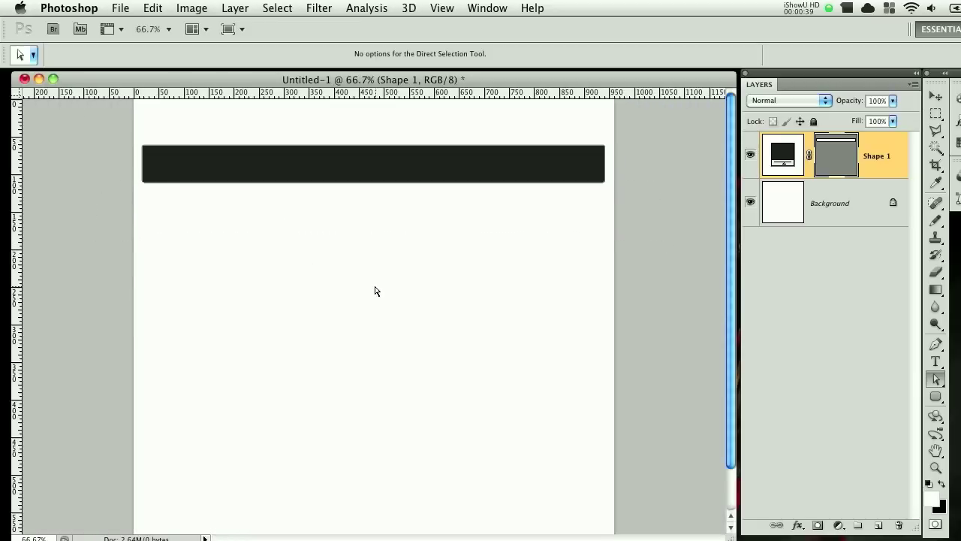
key(super+plus)
drag(364, 386, 423, 413)
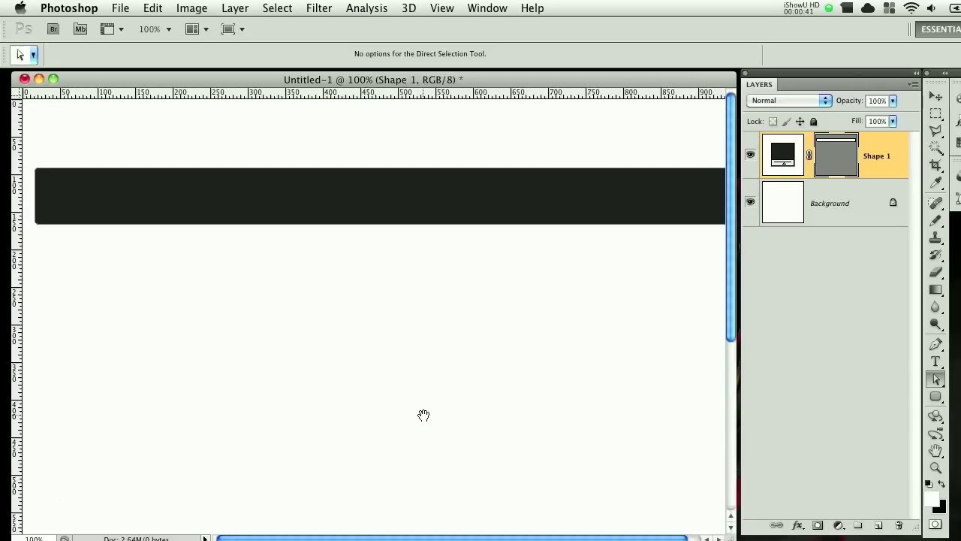
drag(459, 317, 425, 359)
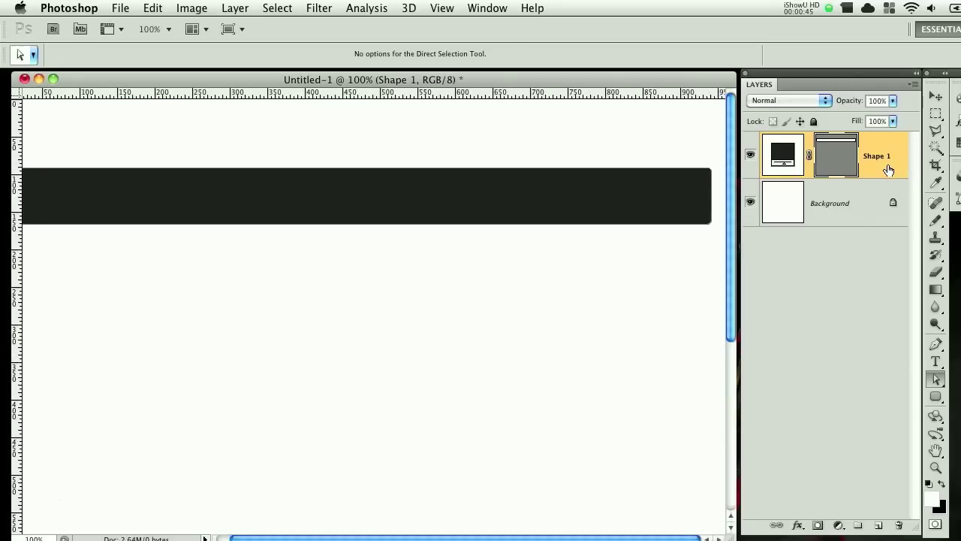
Add a Gradient Overlay to Shape 1 with its left stop set to #1f1f1f.
double_click(890, 172)
drag(812, 145, 411, 166)
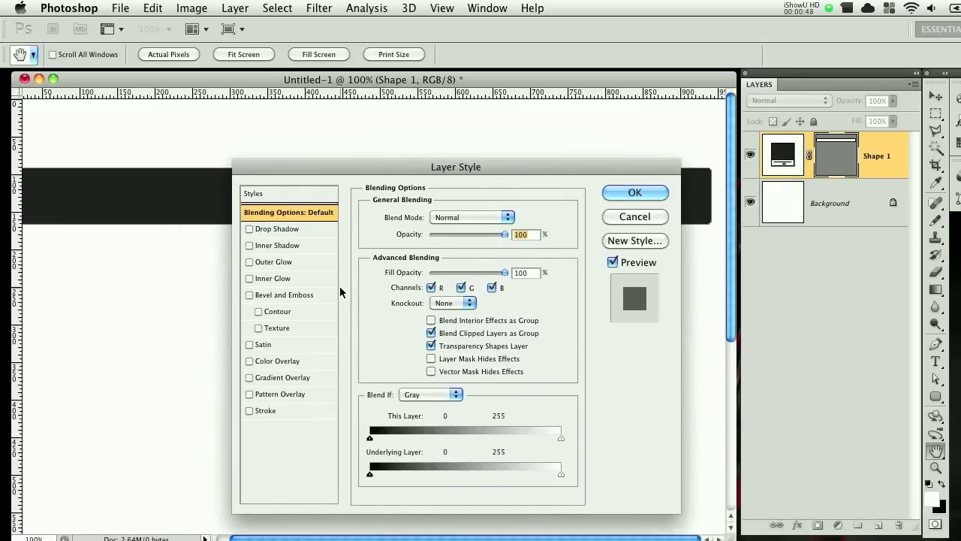
click(251, 378)
click(466, 256)
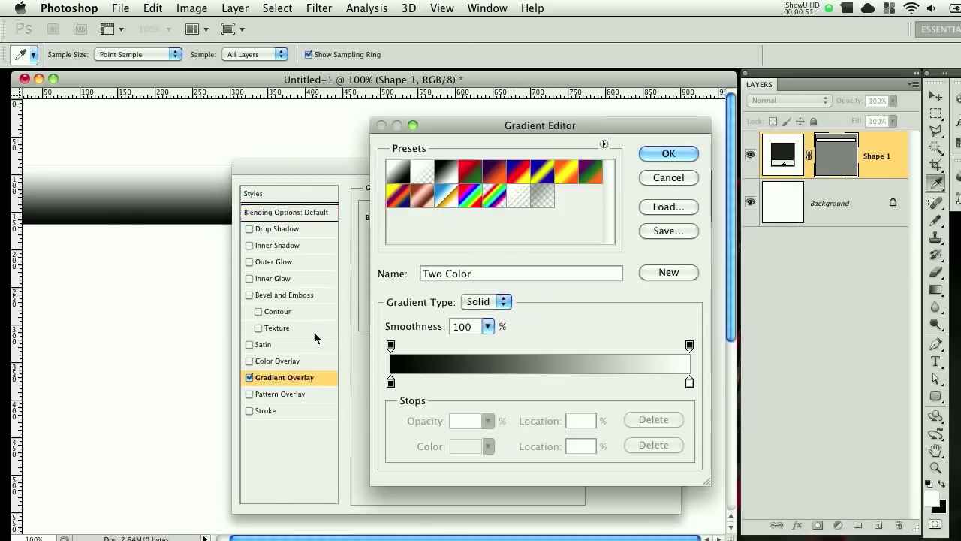
click(390, 382)
click(455, 448)
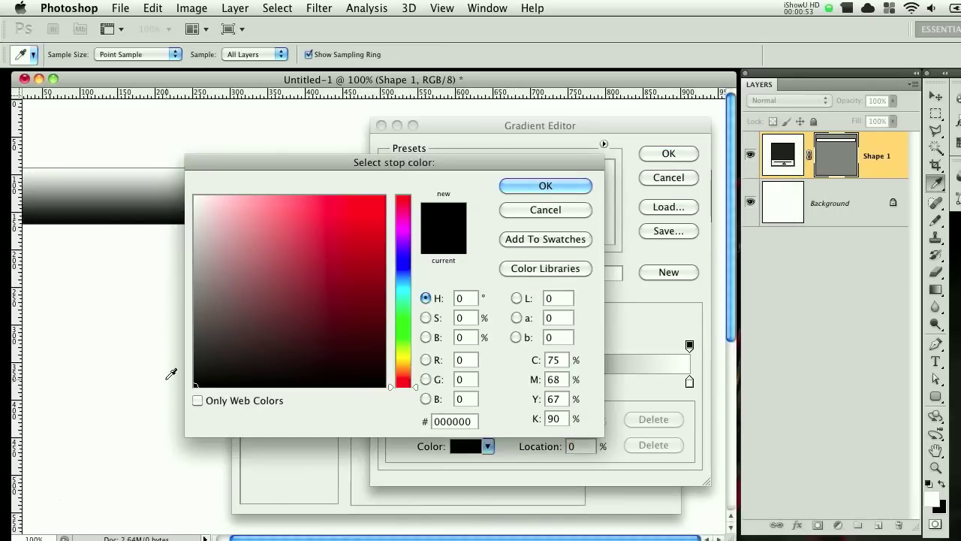
drag(194, 376, 178, 363)
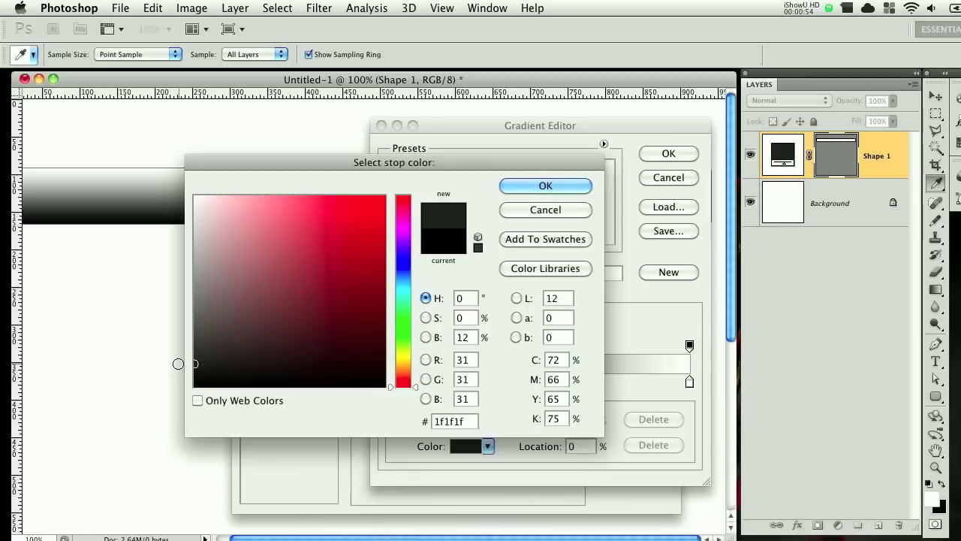
click(545, 186)
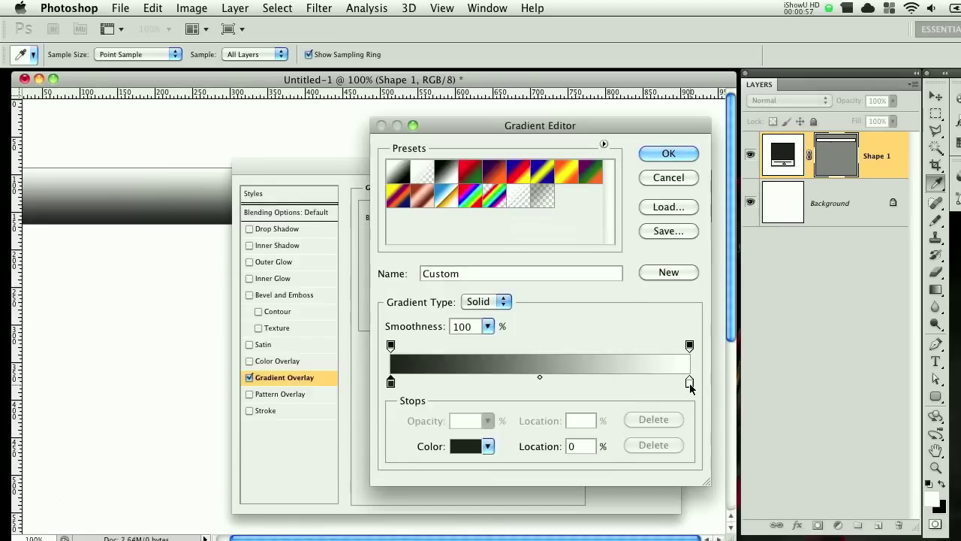
Set the right gradient stop to dark grey and scale the overlay to 150%.
click(689, 382)
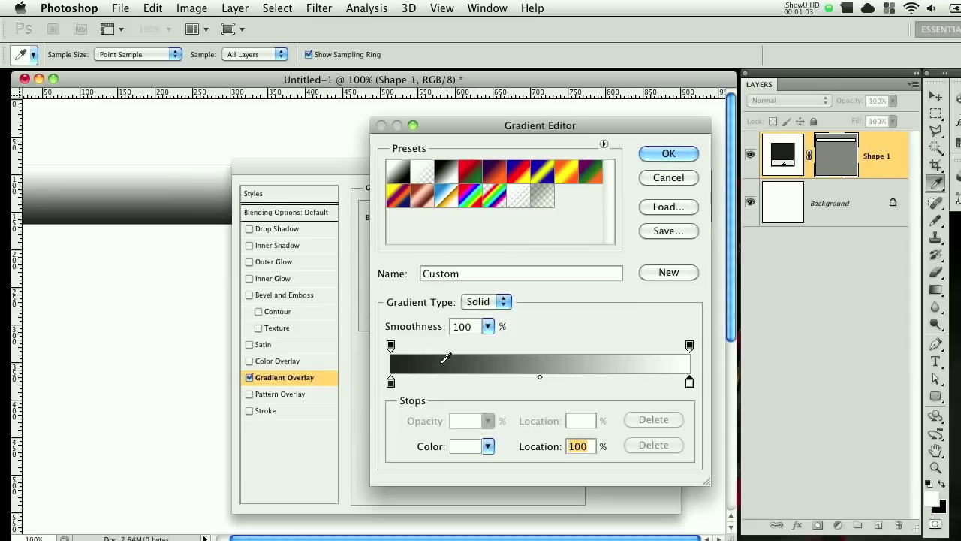
click(442, 360)
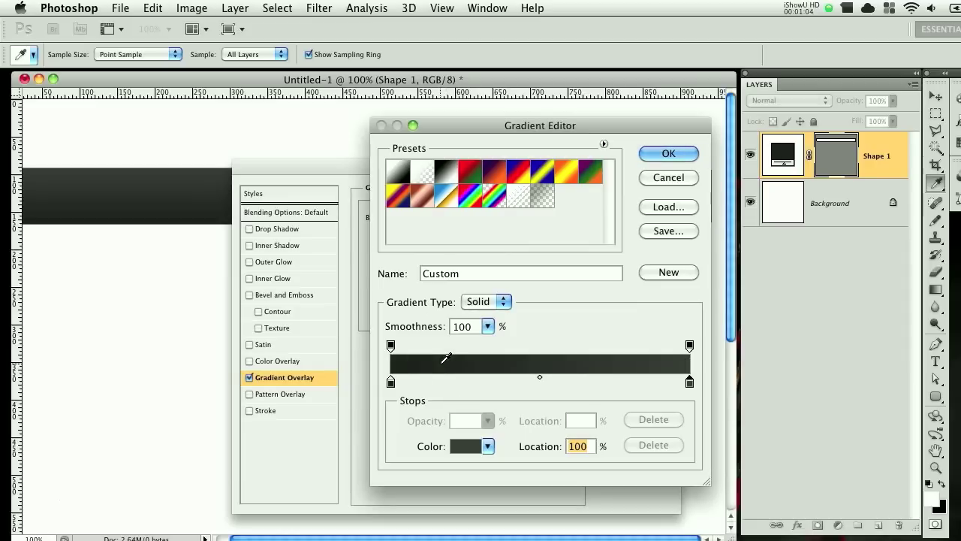
click(668, 153)
drag(458, 321, 492, 321)
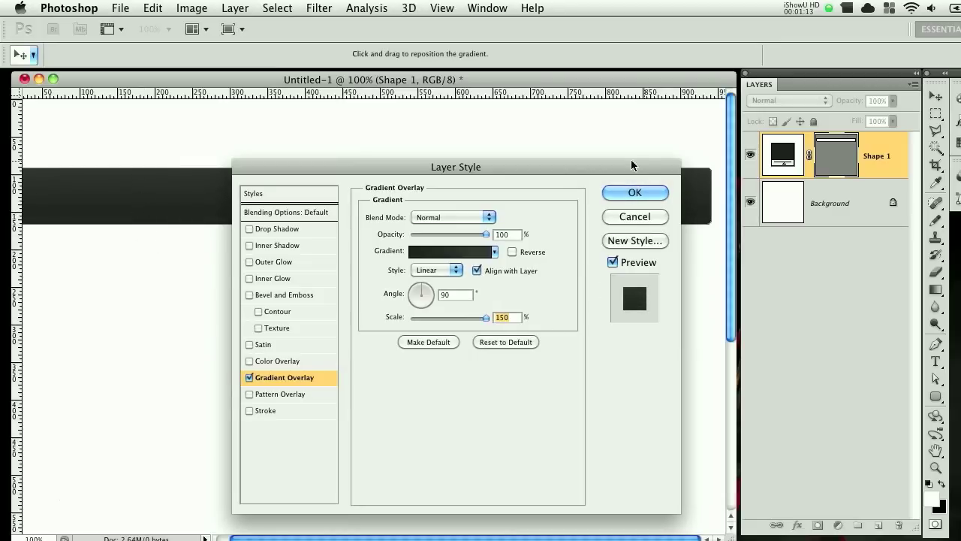
click(629, 193)
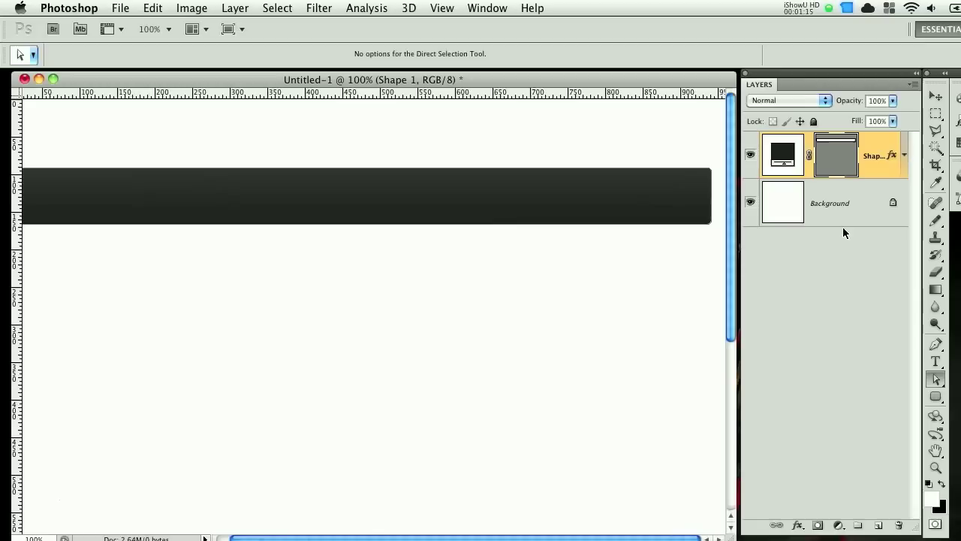
Duplicate the bar, add an empty layer, and give the copy 0% fill without gradient overlay.
drag(884, 185, 877, 526)
click(879, 526)
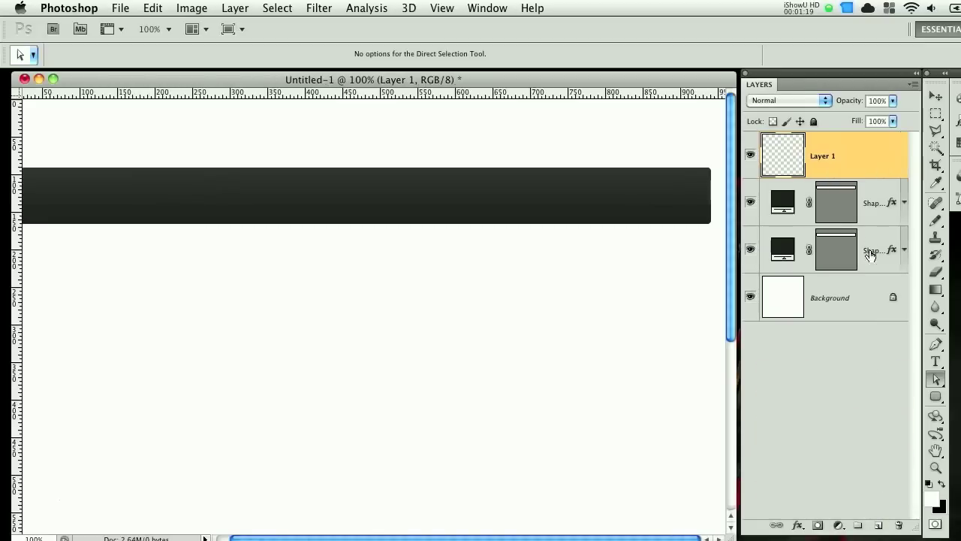
click(876, 222)
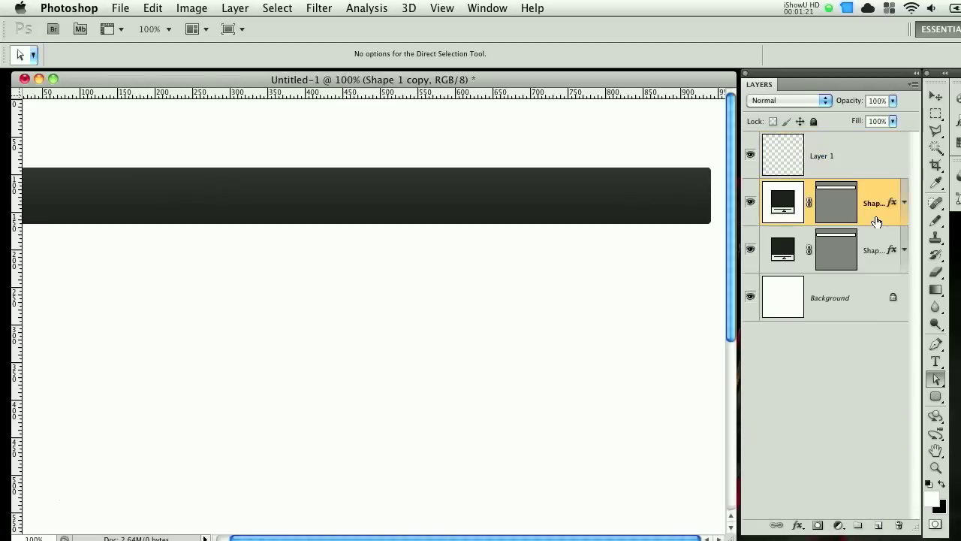
double_click(876, 221)
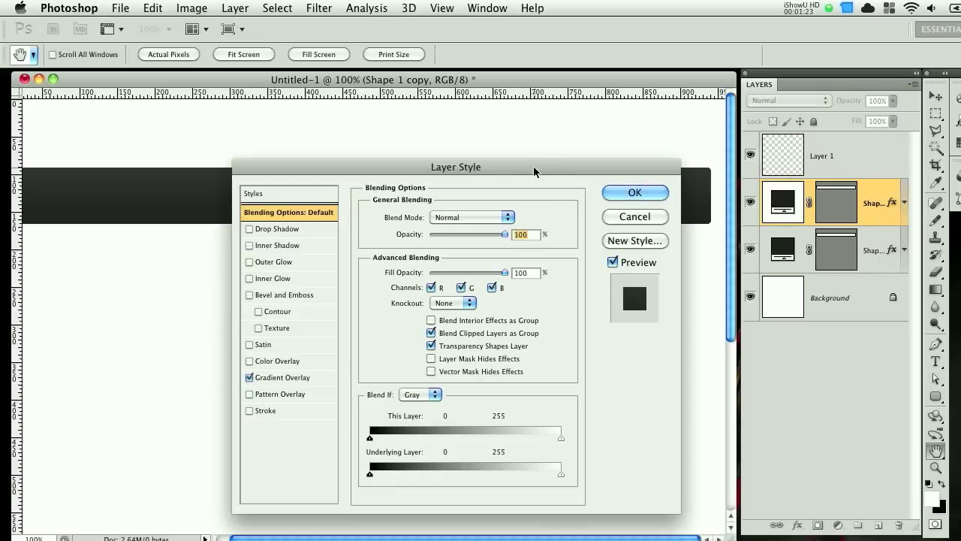
drag(534, 237, 449, 237)
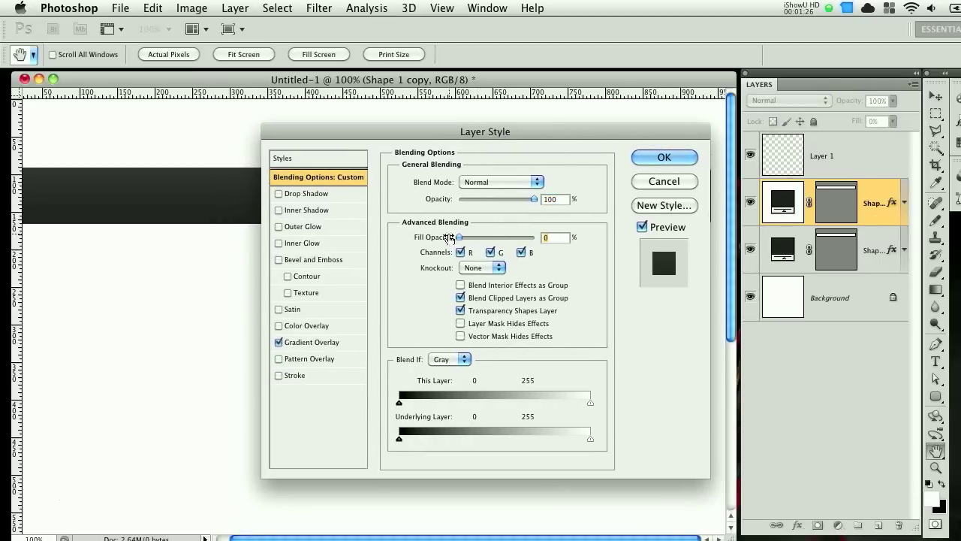
click(279, 342)
Give the bar copy a white 1 px stroke positioned inside its edge.
click(279, 375)
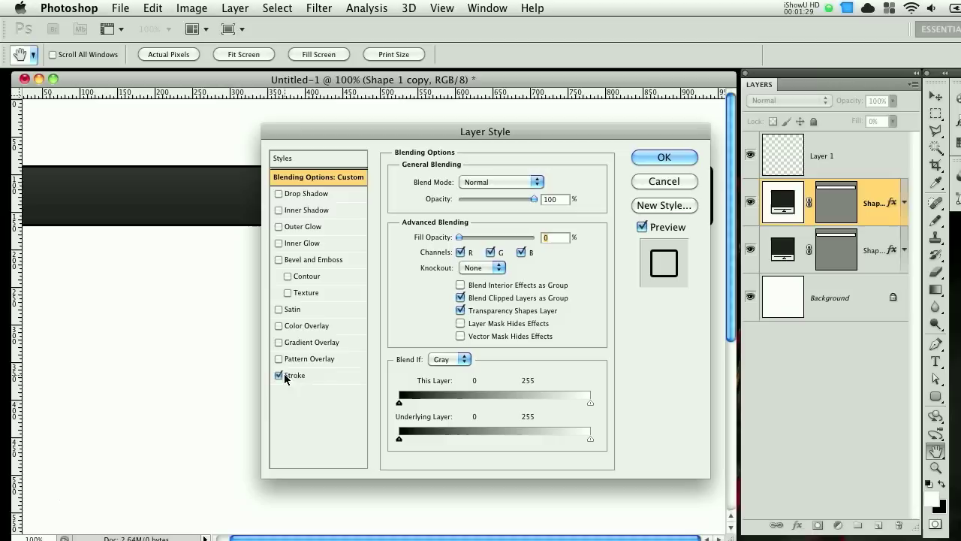
click(304, 376)
click(431, 284)
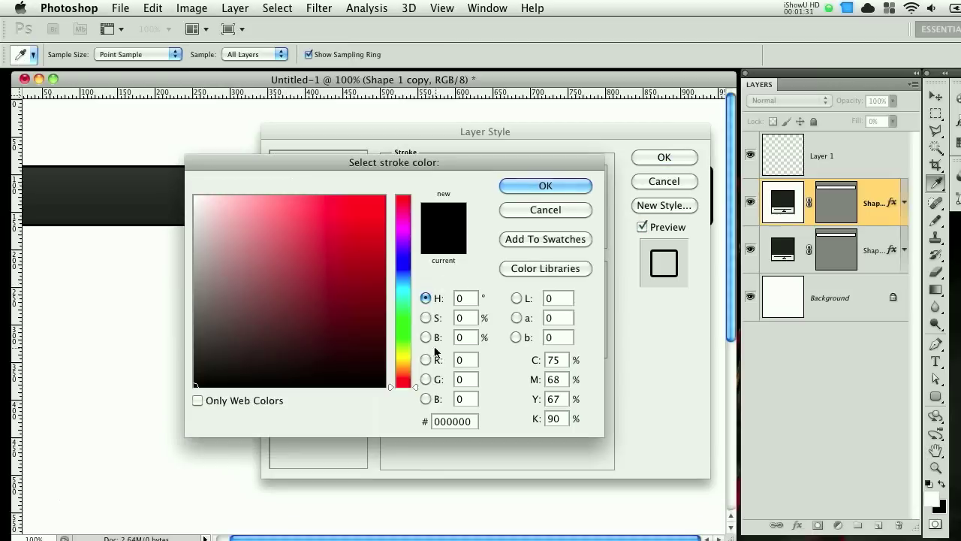
click(202, 208)
click(194, 195)
click(546, 186)
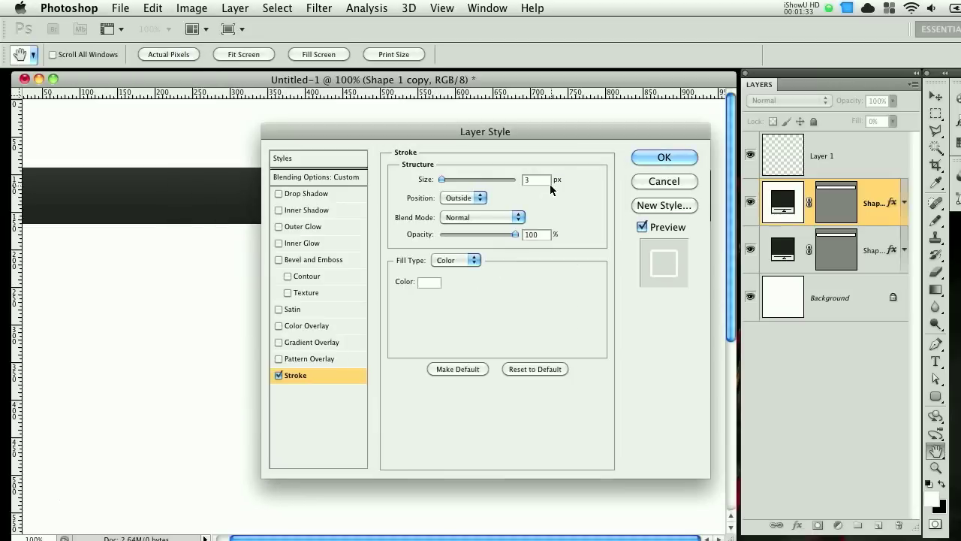
text(1)
click(472, 199)
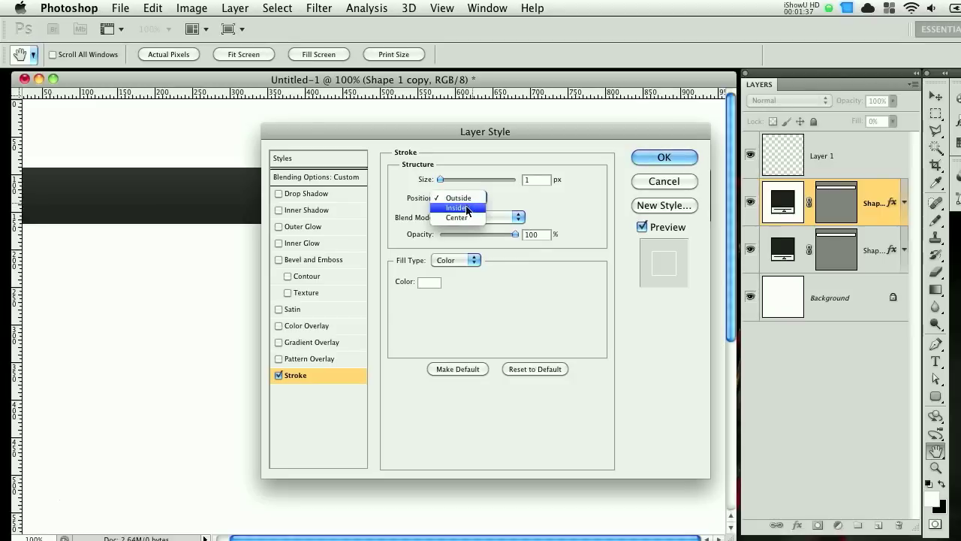
click(466, 208)
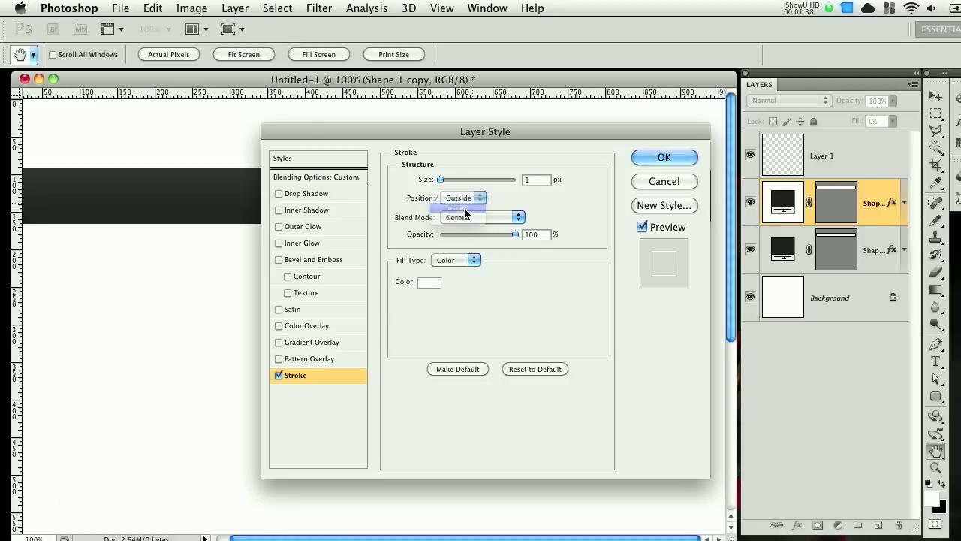
click(685, 159)
click(935, 96)
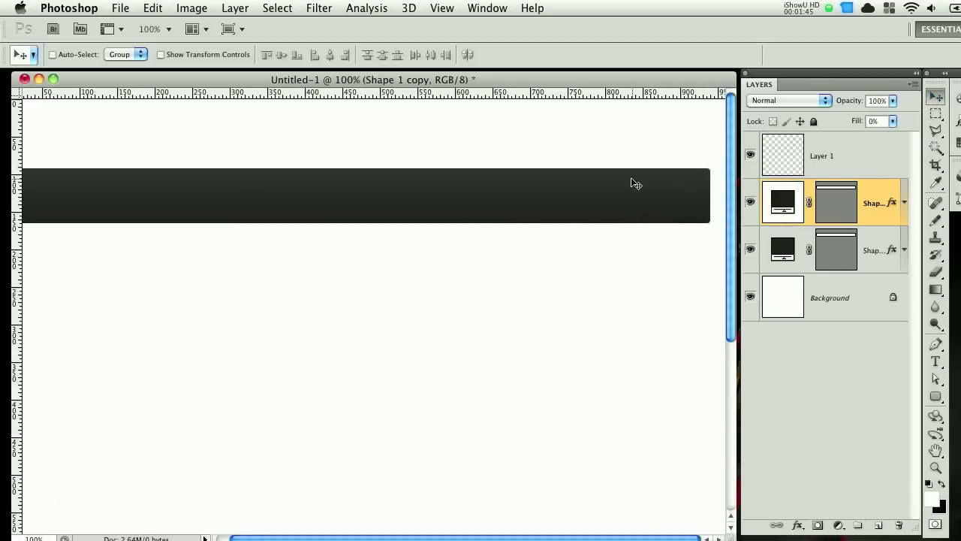
Nudge the stroked copy down and merge it with Layer 1.
key(Down)
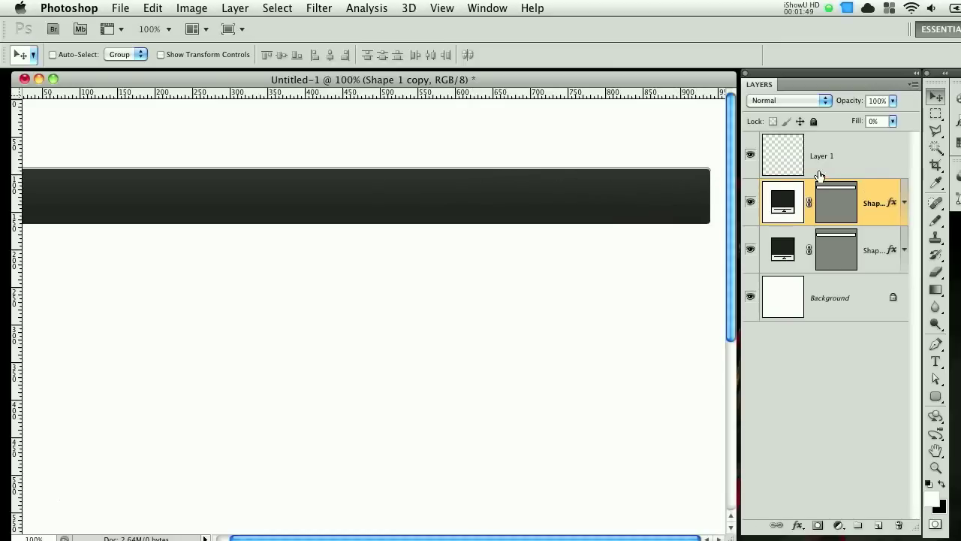
shift+click(863, 166)
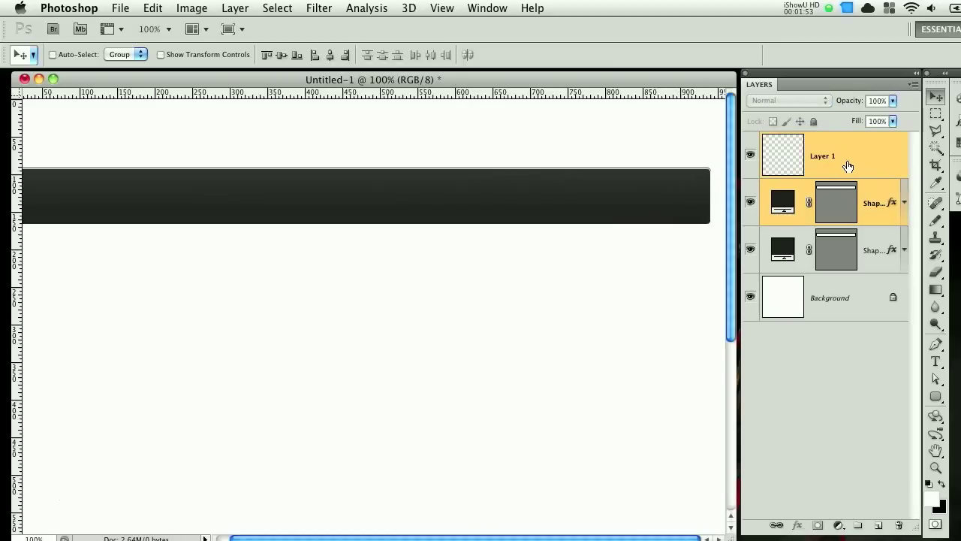
key(super+e)
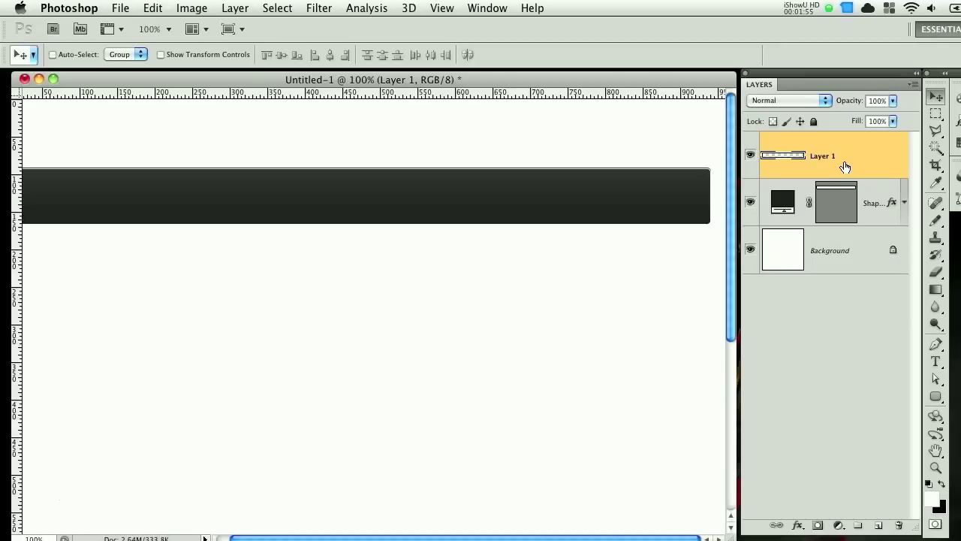
Delete everything but the thin top line of the outline and lower it to 40% opacity.
click(935, 113)
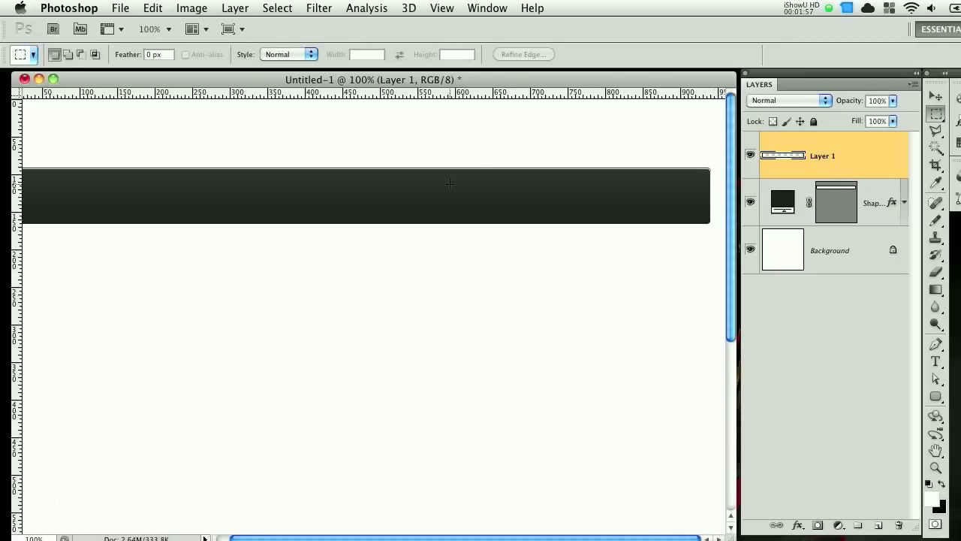
key(super+minus)
drag(98, 227, 635, 157)
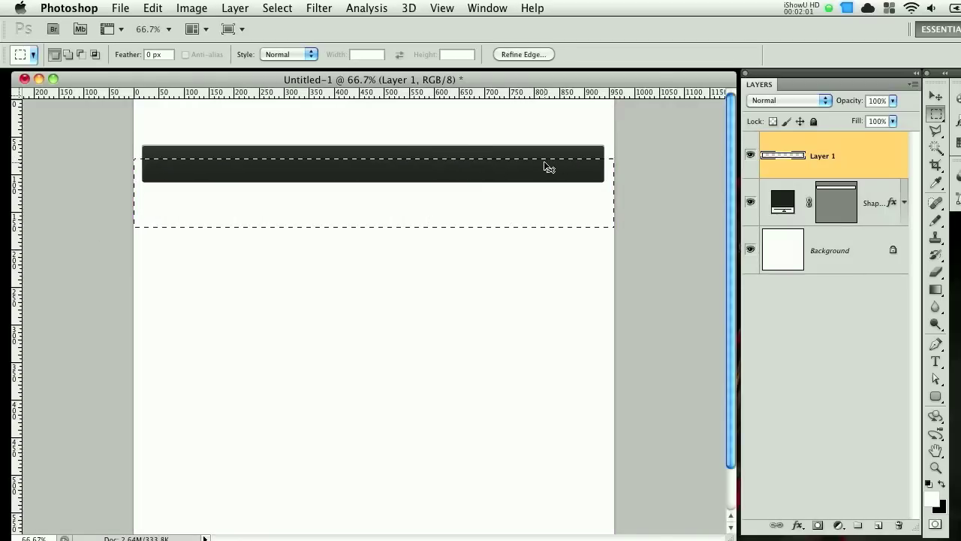
key(super+plus)
key(super+plus)
drag(545, 166, 534, 339)
key(super+r)
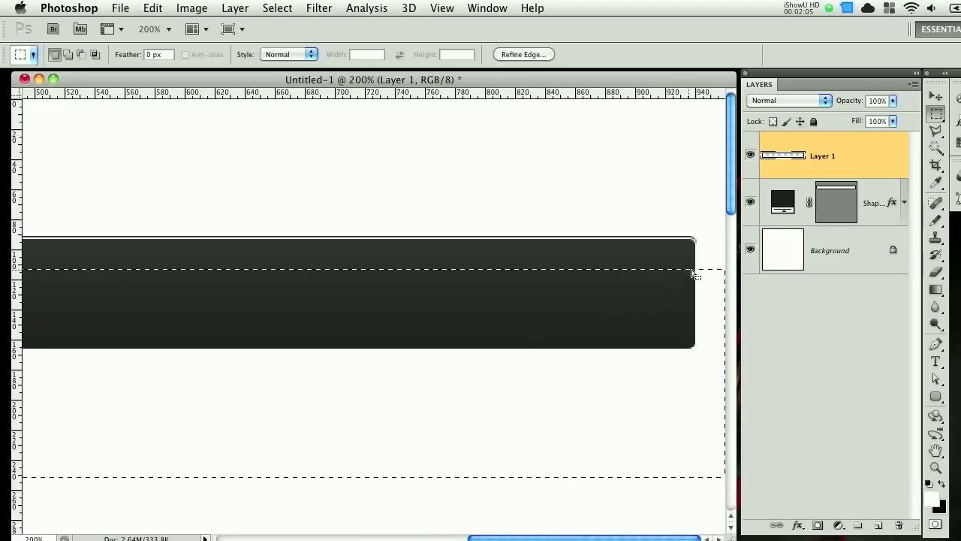
key(Up)
key(Up)
key(Up)
key(Up)
key(Up)
key(Up)
key(Up)
key(Up)
key(Up)
key(Up)
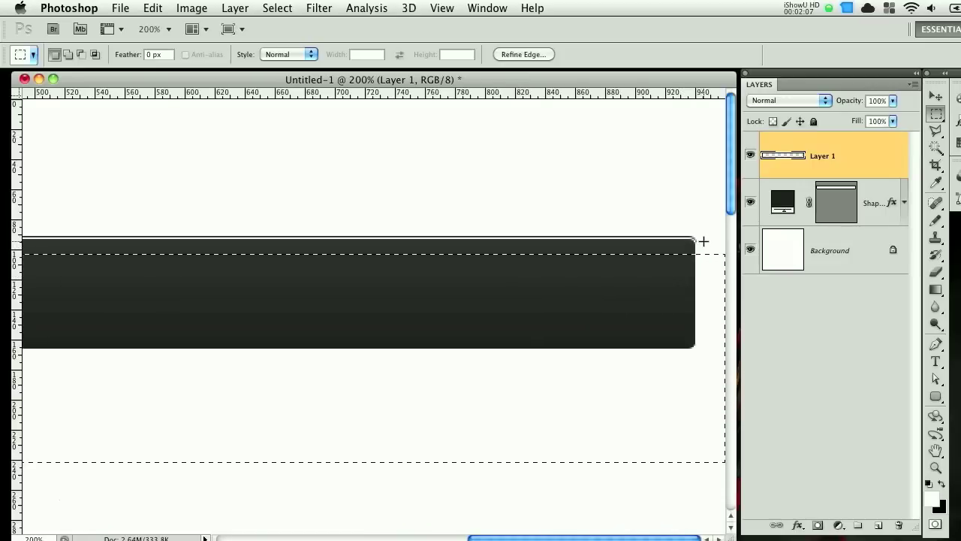
key(Up)
key(Up)
key(Up)
key(Up)
key(Up)
key(Up)
key(Up)
key(Up)
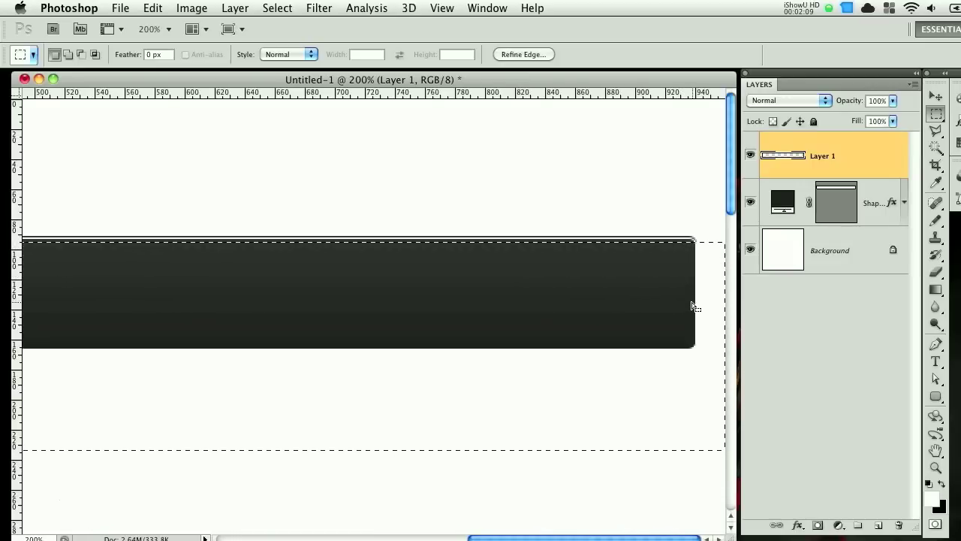
key(Delete)
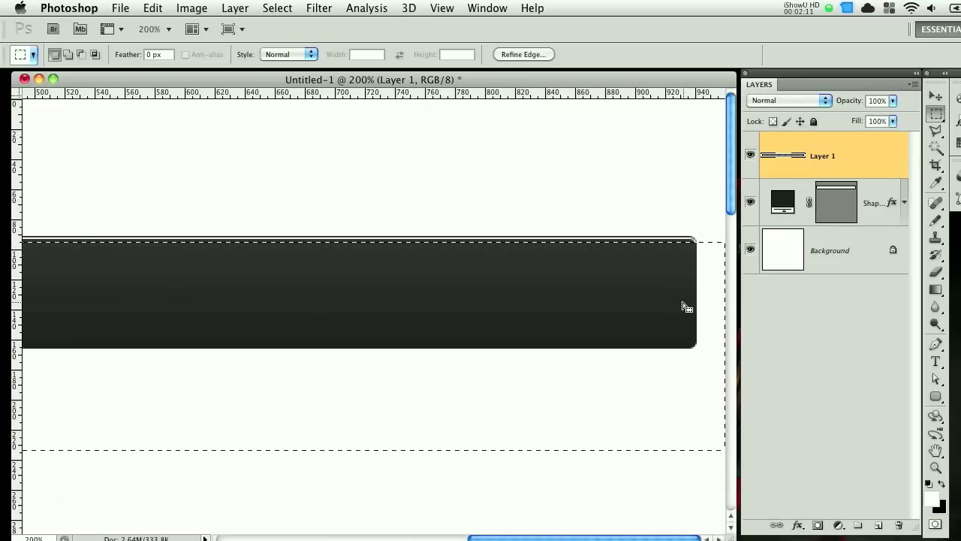
key(super+d)
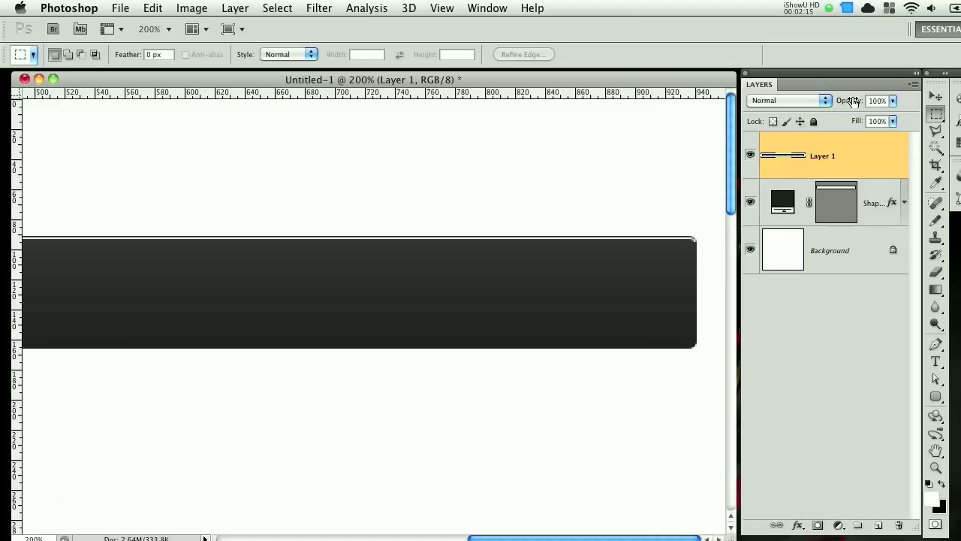
drag(854, 100, 809, 101)
Rename Layer 1 to 'highlight' and the dark bar's layer to 'bg'.
key(super+minus)
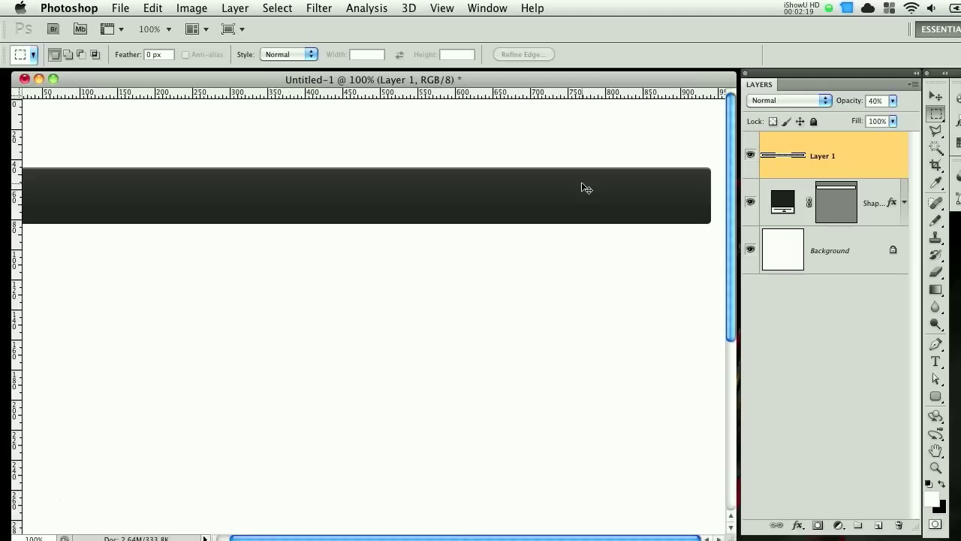
drag(451, 191, 556, 220)
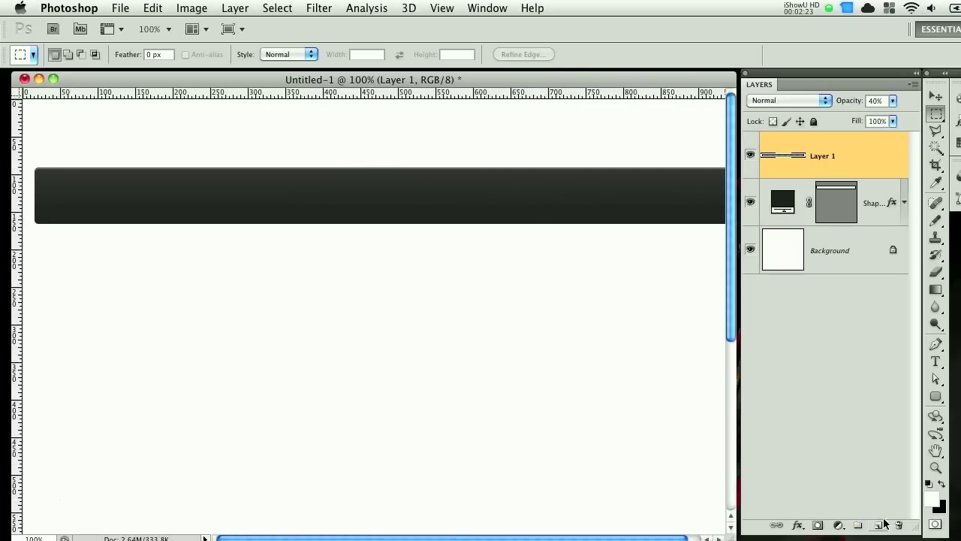
double_click(823, 156)
text(hi)
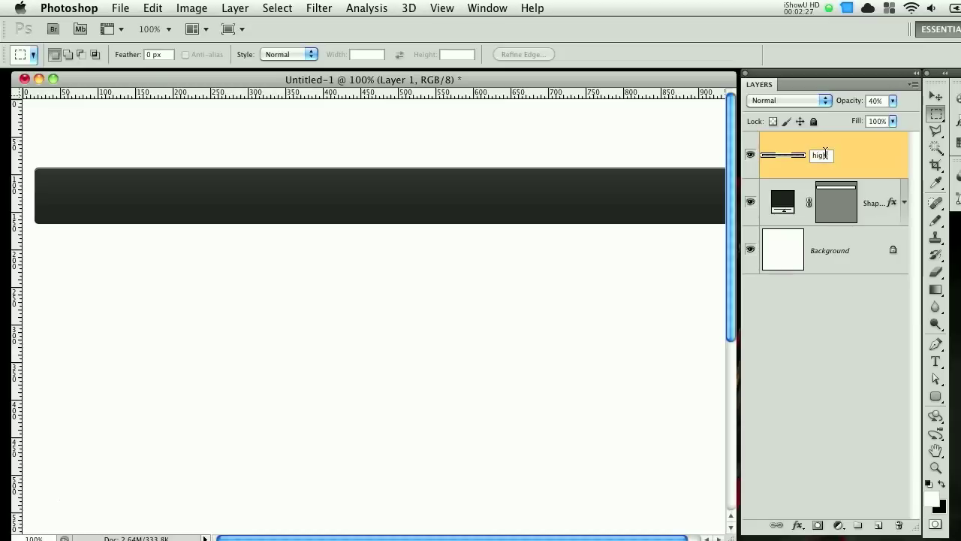
text(ghlight)
key(Return)
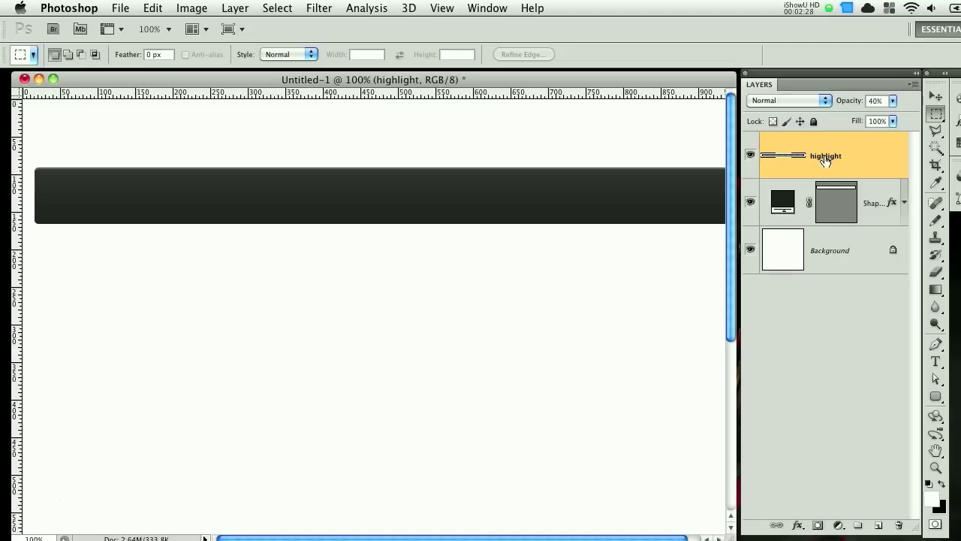
click(871, 207)
text(bg)
key(Return)
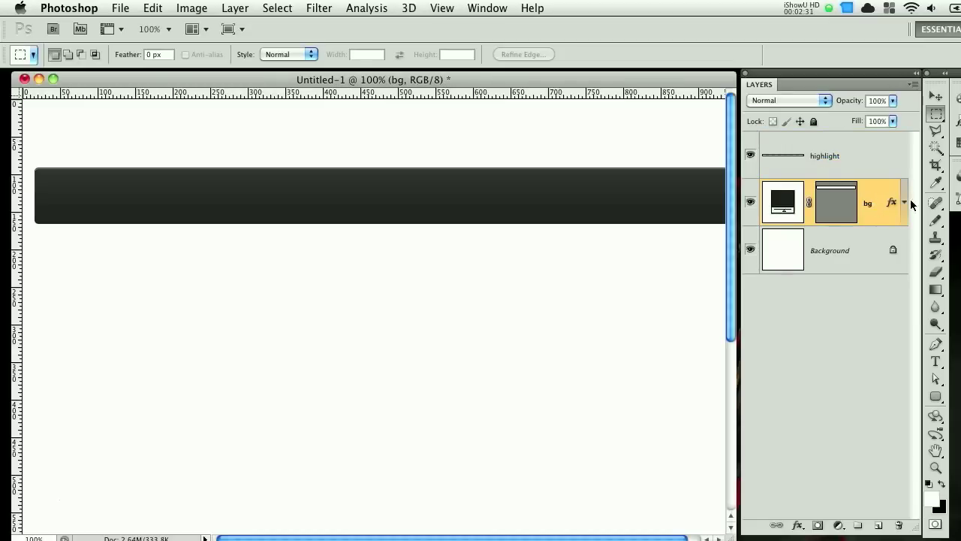
click(869, 157)
Add a new layer and a 15 px 'Home' label on the bar's left side.
click(878, 525)
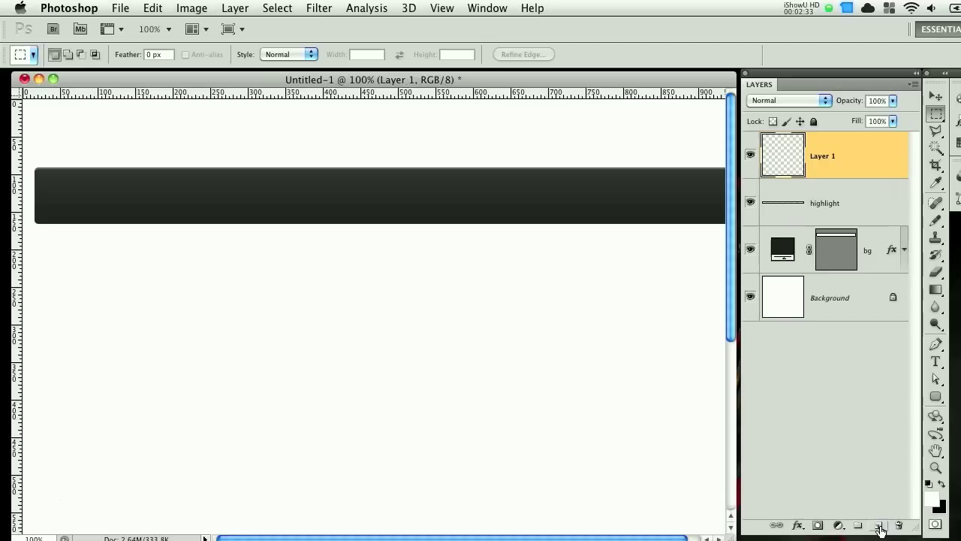
click(936, 364)
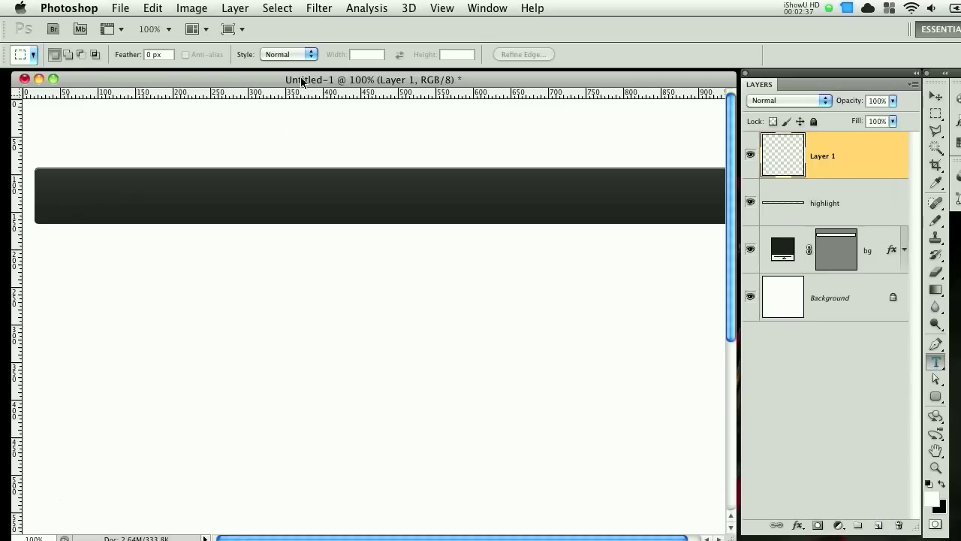
click(69, 195)
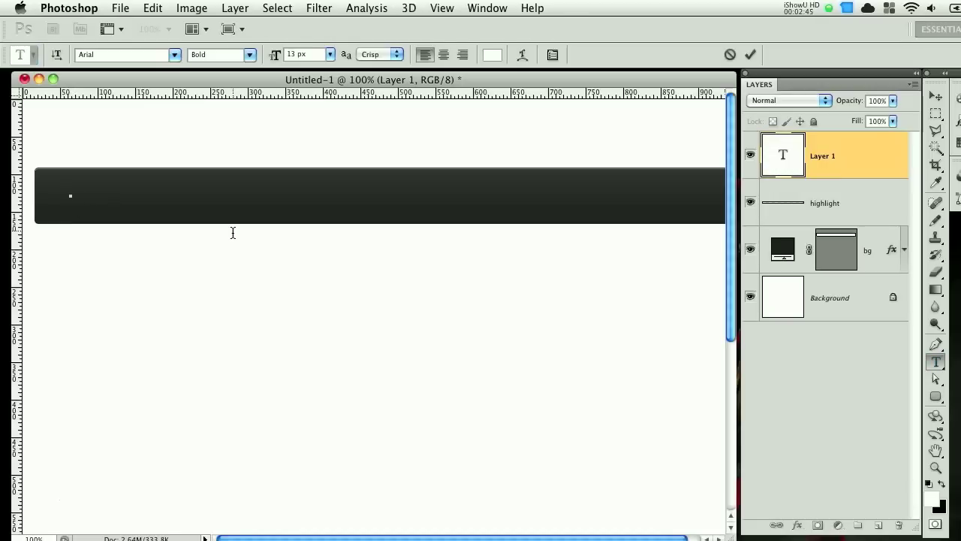
text(Home)
key(super+a)
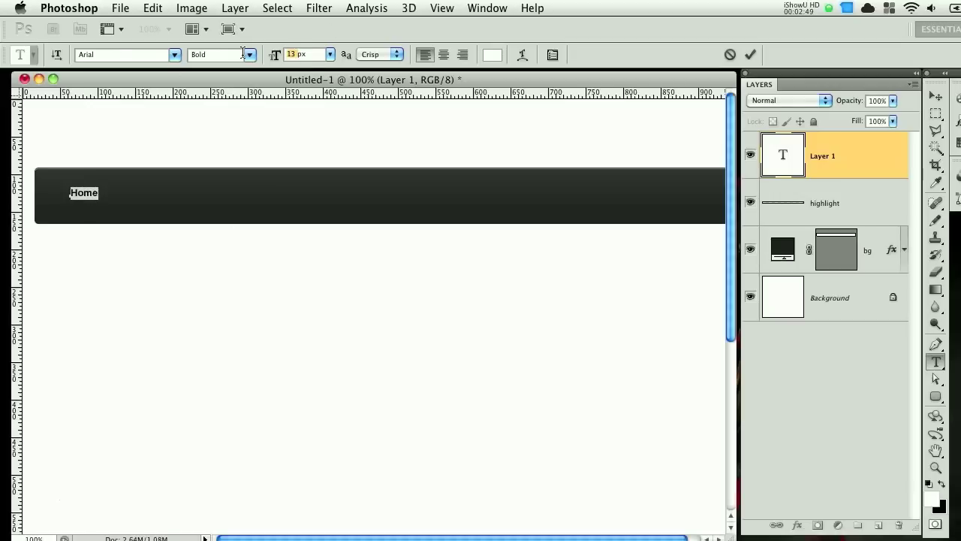
text(15)
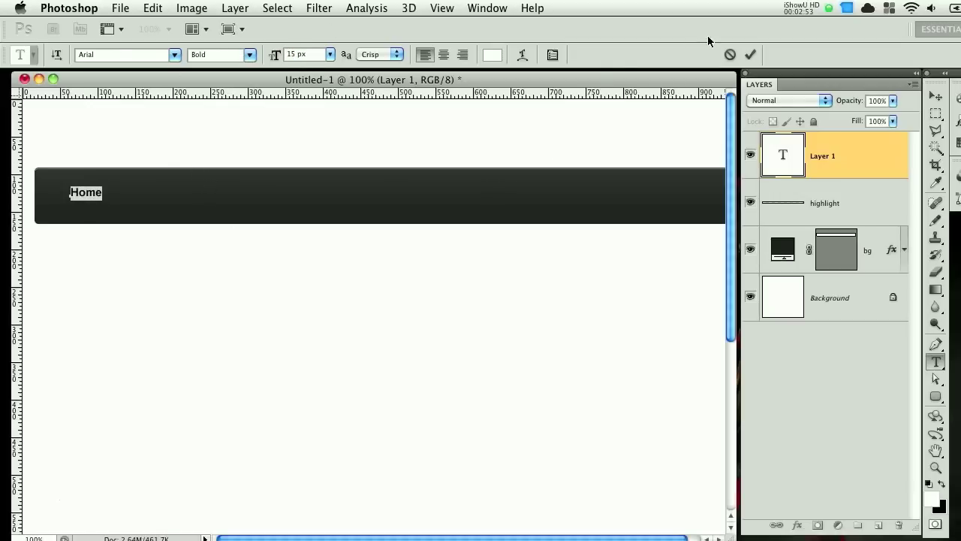
click(749, 55)
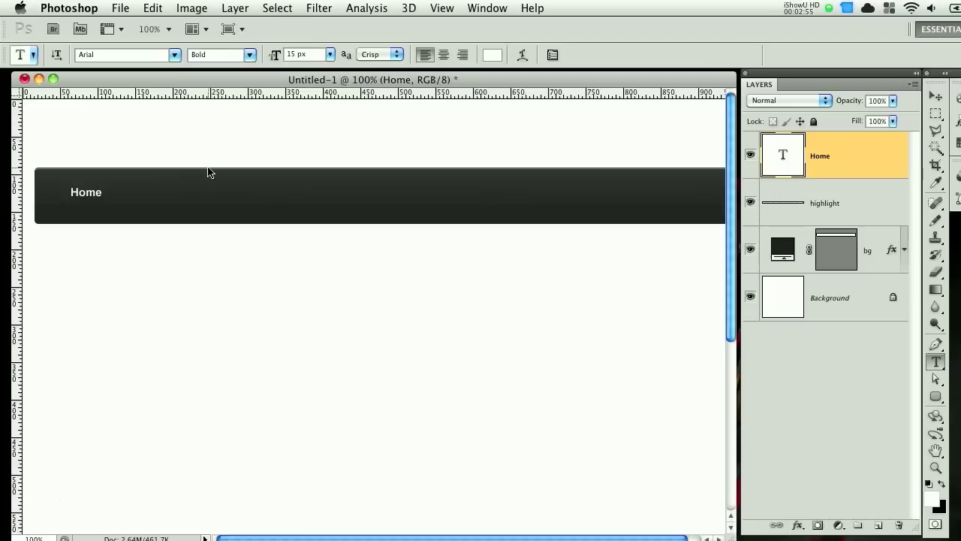
Add 'Portfolio' and 'Contact Us' labels to the right of Home.
click(129, 192)
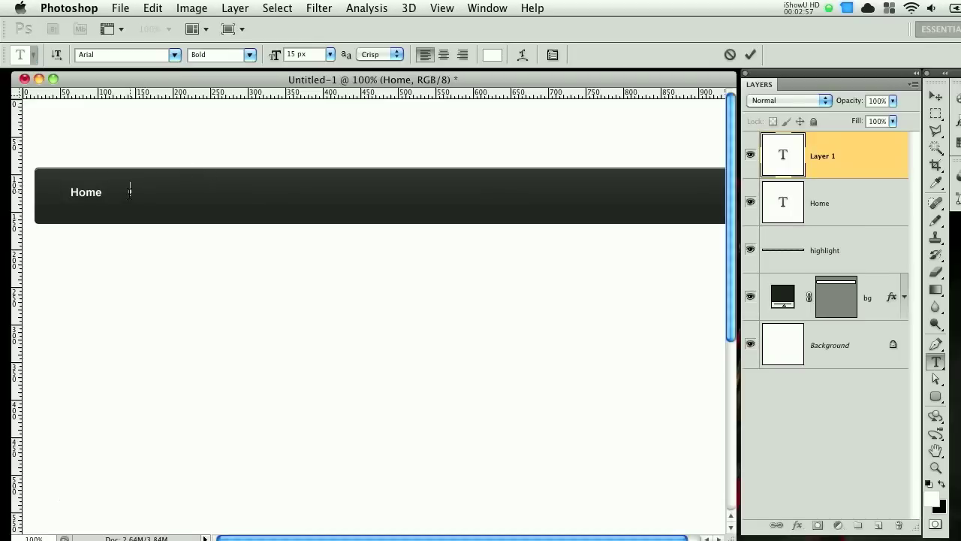
text(Portfolio)
key(super+Return)
click(208, 194)
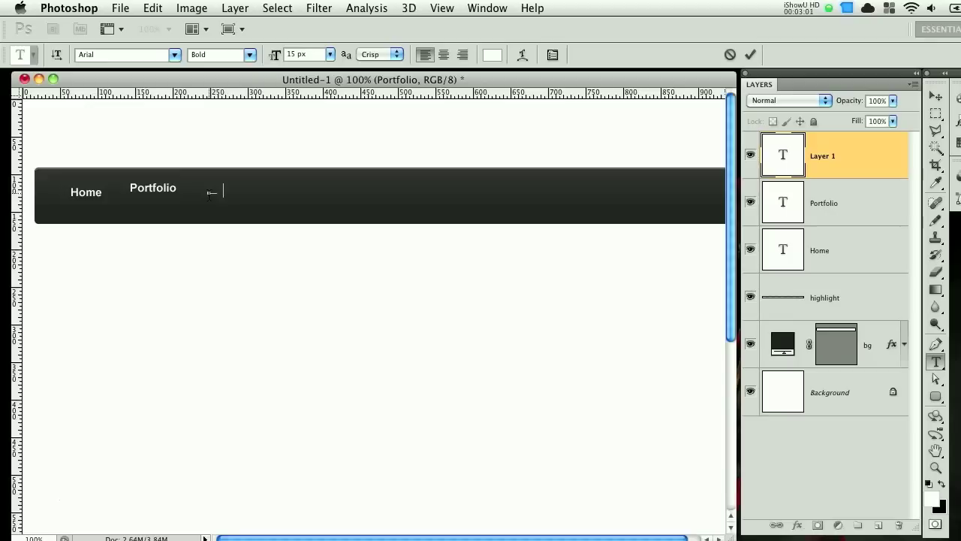
text(Contact Us)
key(super+Return)
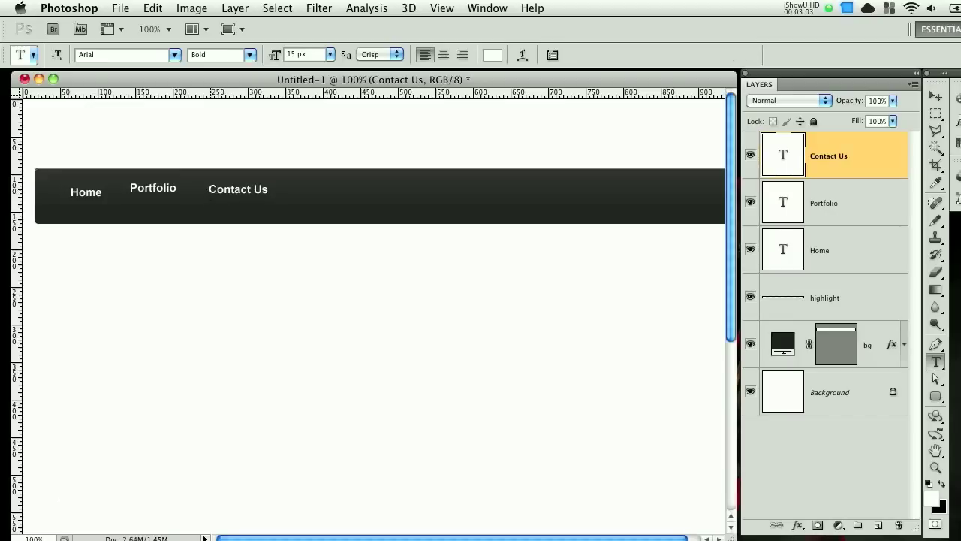
click(858, 244)
Align the three labels' top edges and move them down to centre in the bar.
shift+click(856, 166)
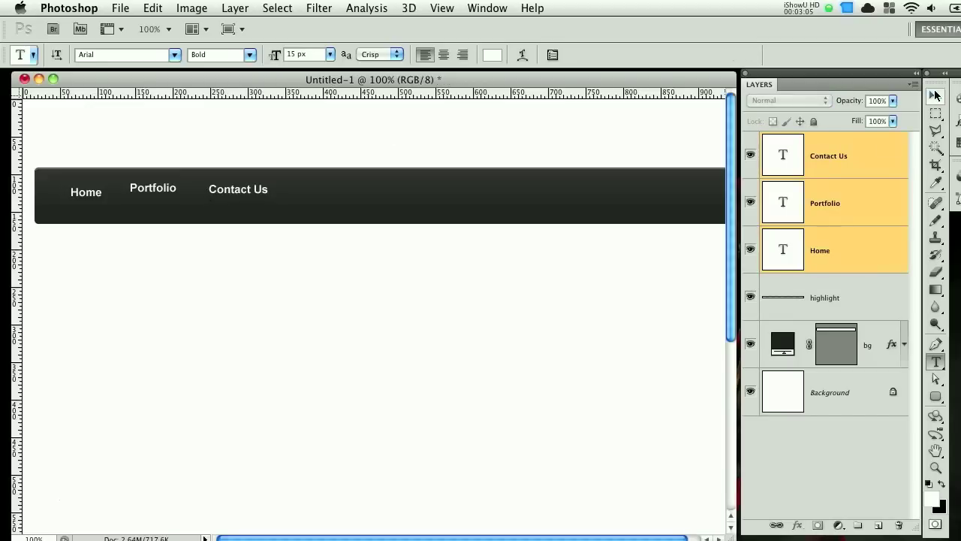
click(936, 103)
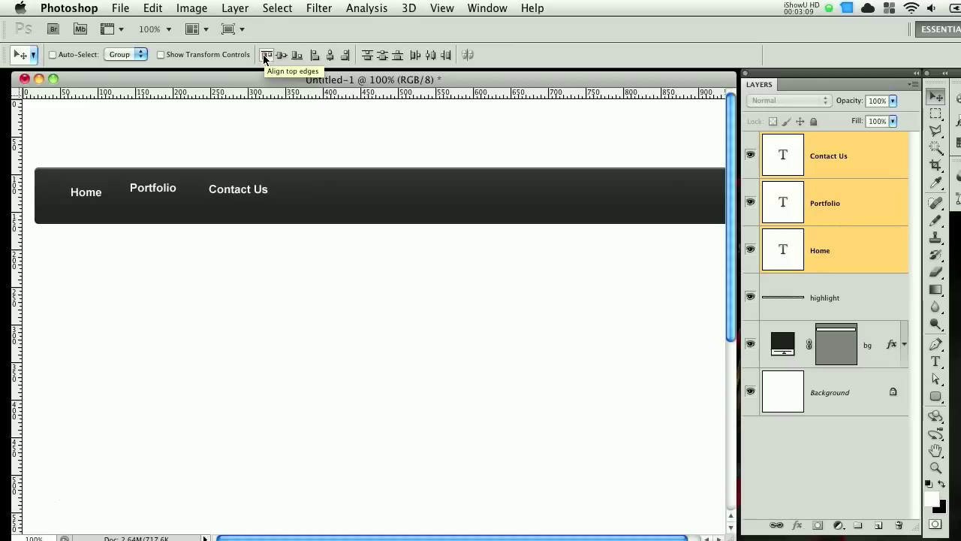
click(265, 56)
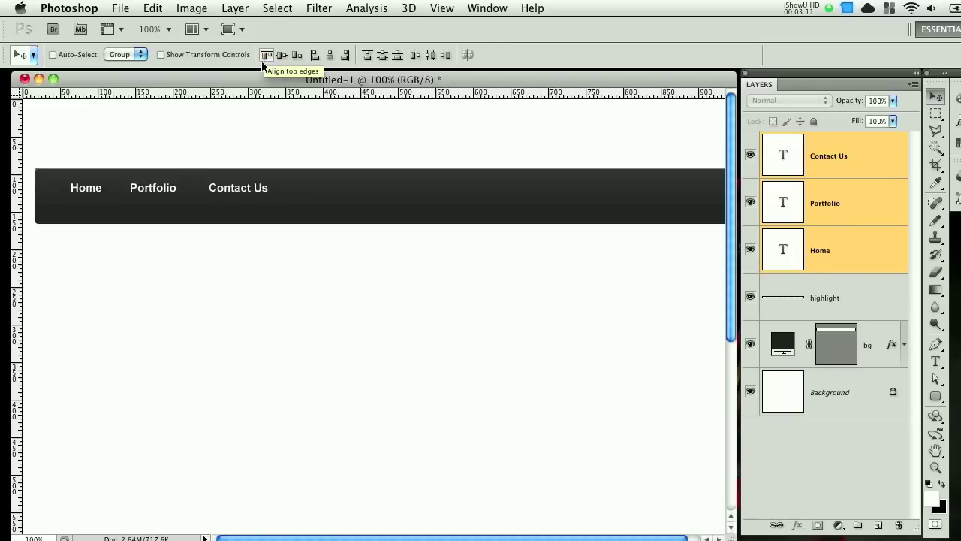
drag(173, 186, 174, 188)
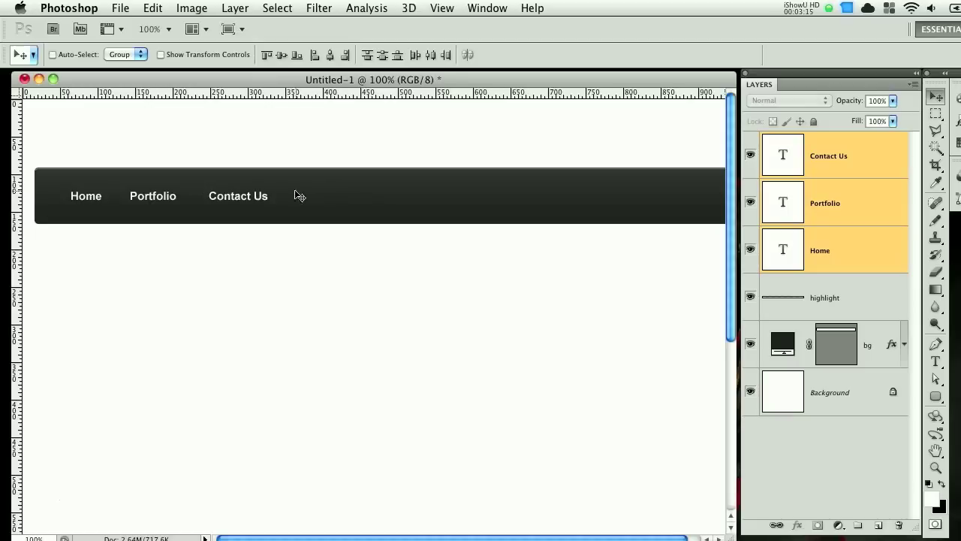
Toggle Smart Guides under View > Show.
click(443, 8)
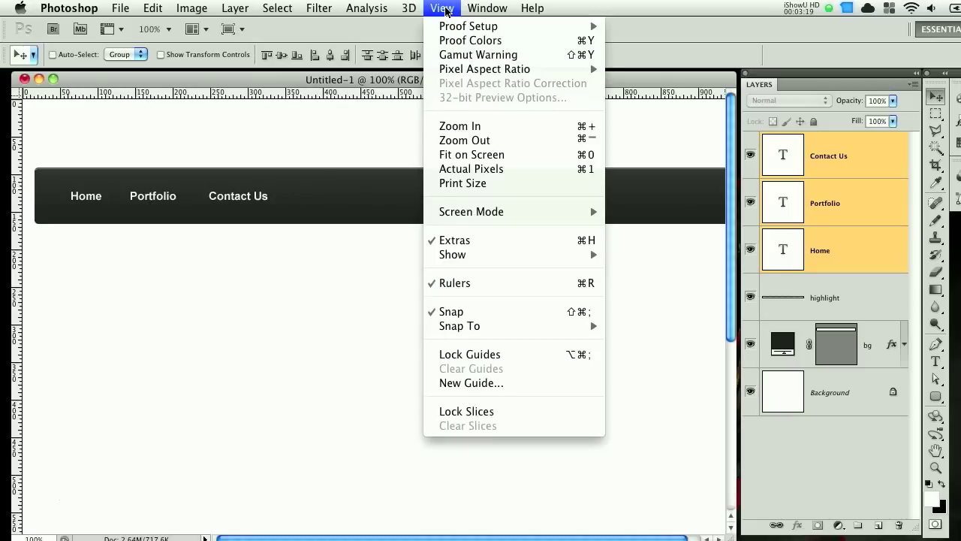
mouse_move(477, 330)
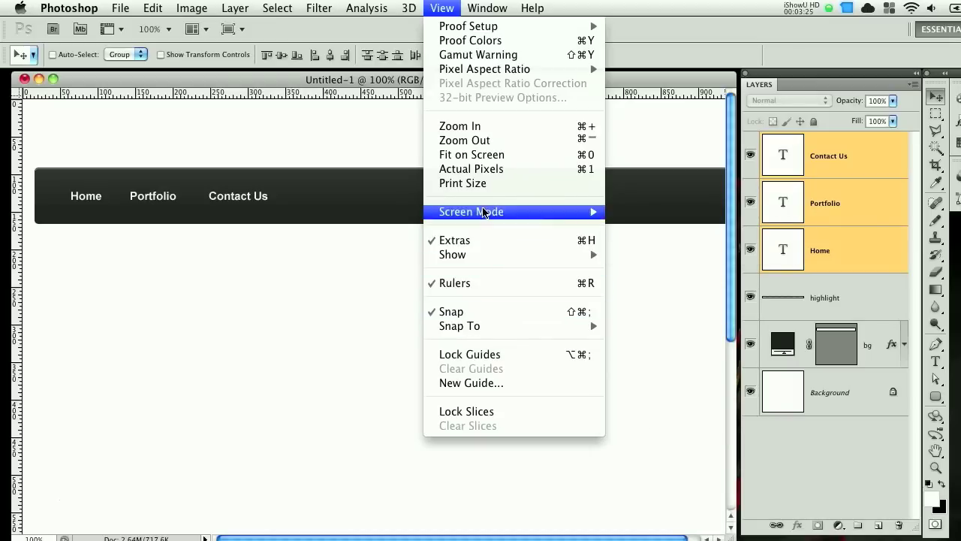
mouse_move(483, 215)
mouse_move(482, 256)
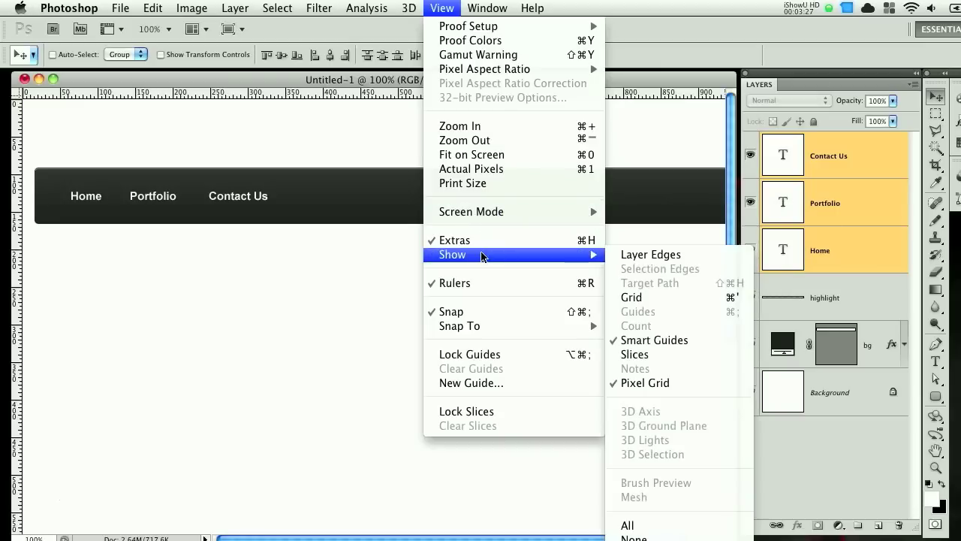
click(642, 341)
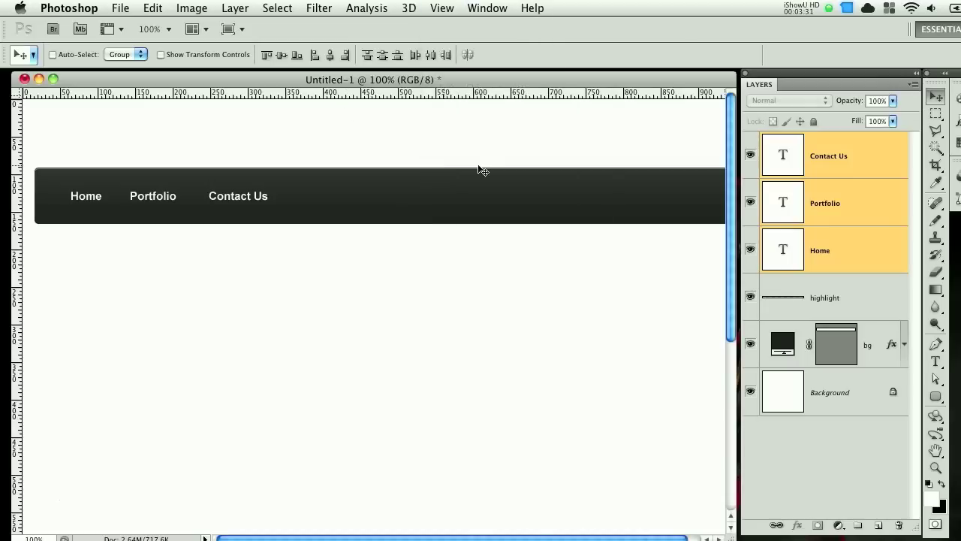
Move the three labels about 18 px to the right.
drag(145, 201, 158, 201)
drag(440, 250, 557, 300)
key(super+plus)
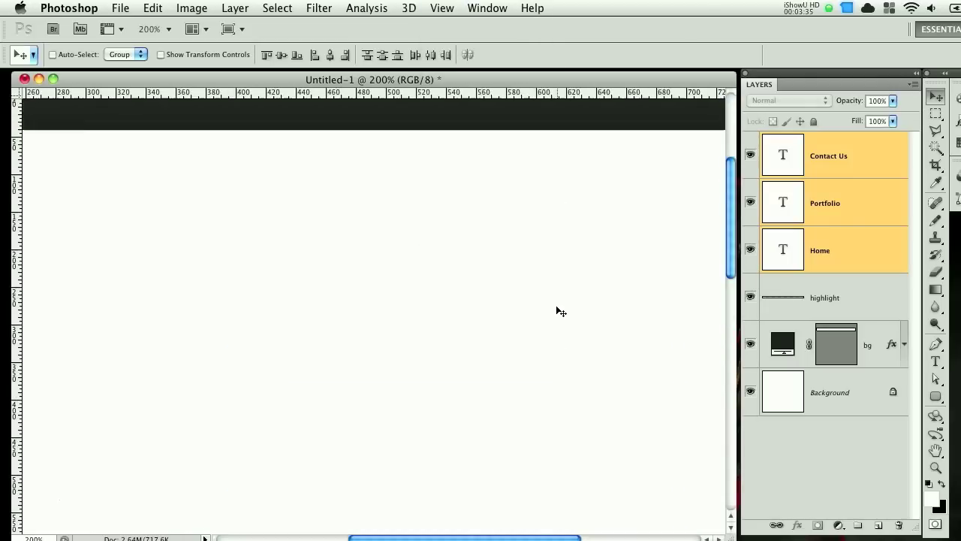
scroll(436, 299, up, 5)
scroll(320, 465, right, 8)
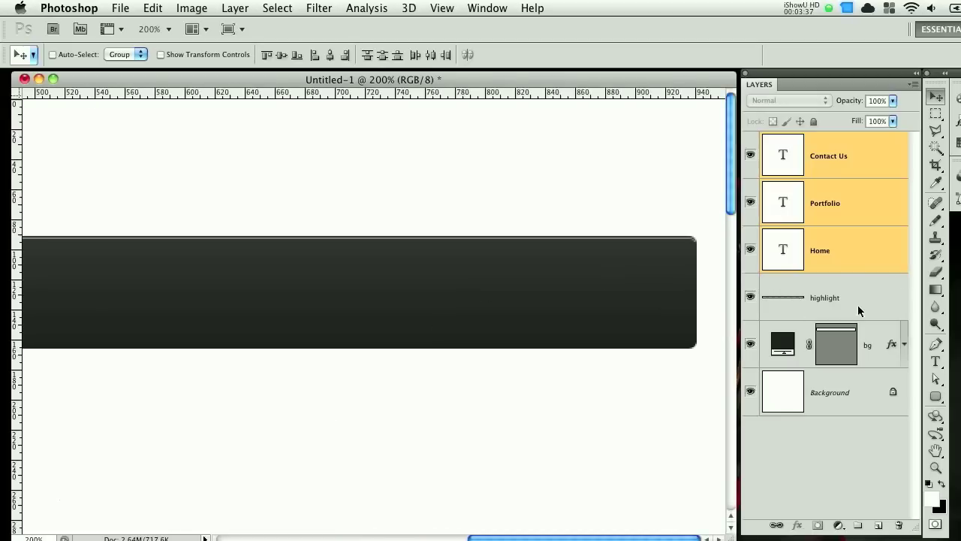
Pencil a white vertical line on a new layer, add a black copy, and set the white to 23% opacity.
click(869, 300)
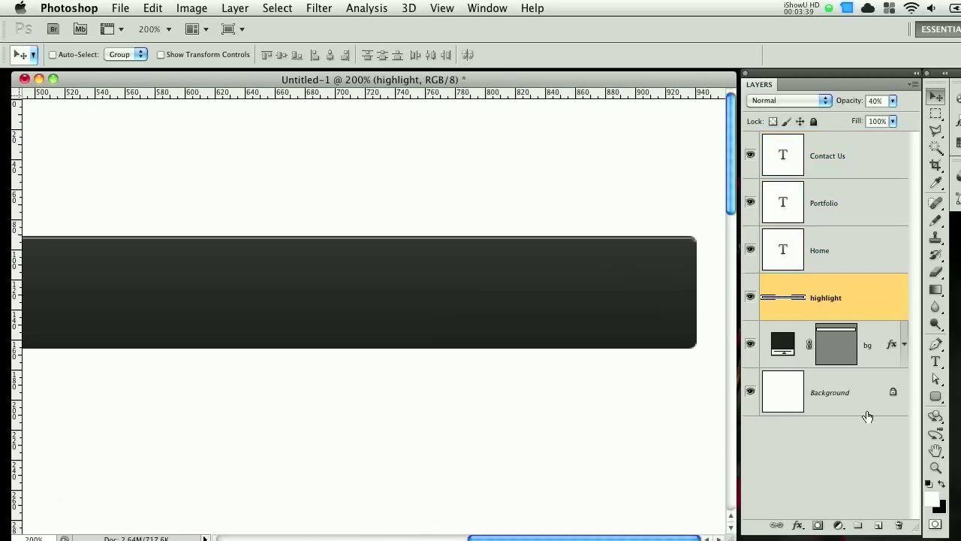
click(878, 525)
click(936, 221)
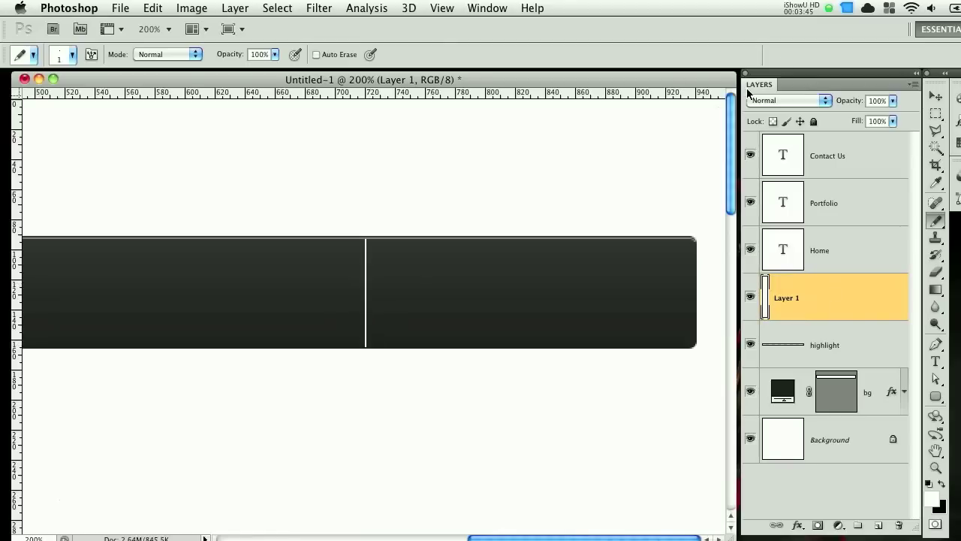
click(936, 97)
drag(363, 254, 367, 253)
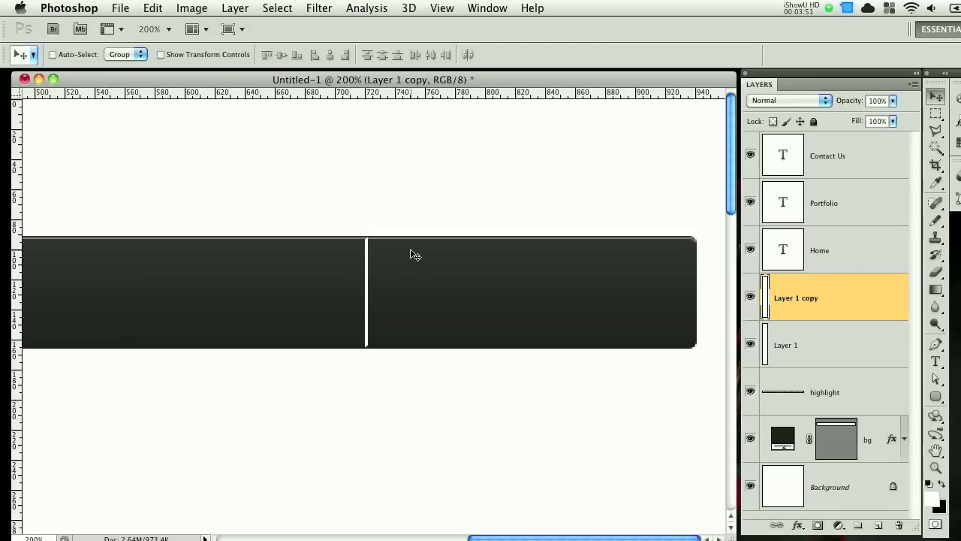
key(alt+shift+BackSpace)
click(825, 347)
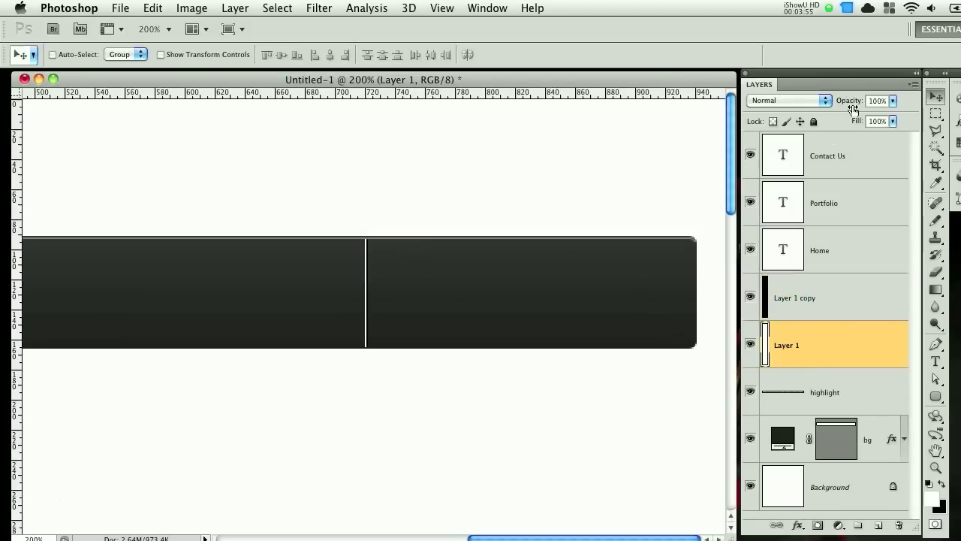
drag(853, 110, 796, 109)
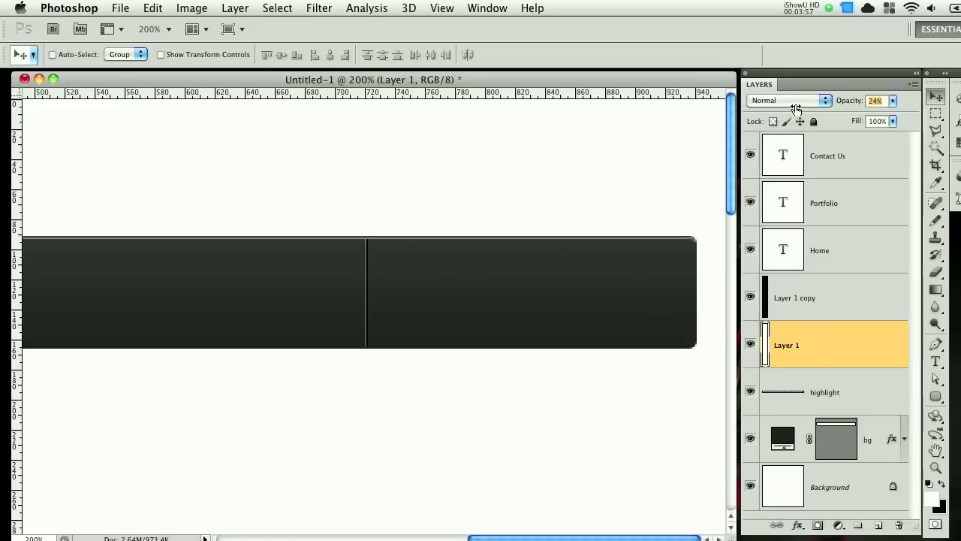
click(678, 150)
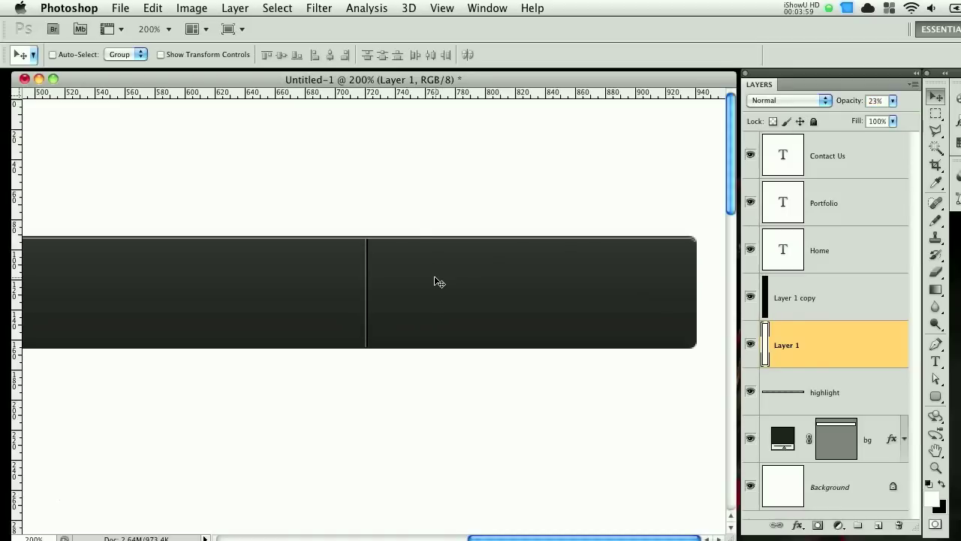
Shorten both divider lines to about 61% height with Free Transform.
key(super+minus)
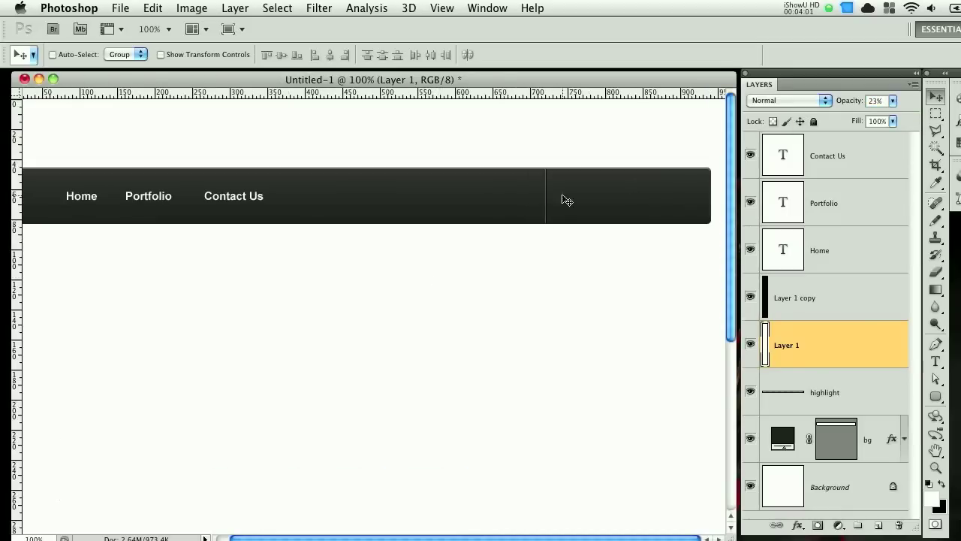
shift+click(837, 311)
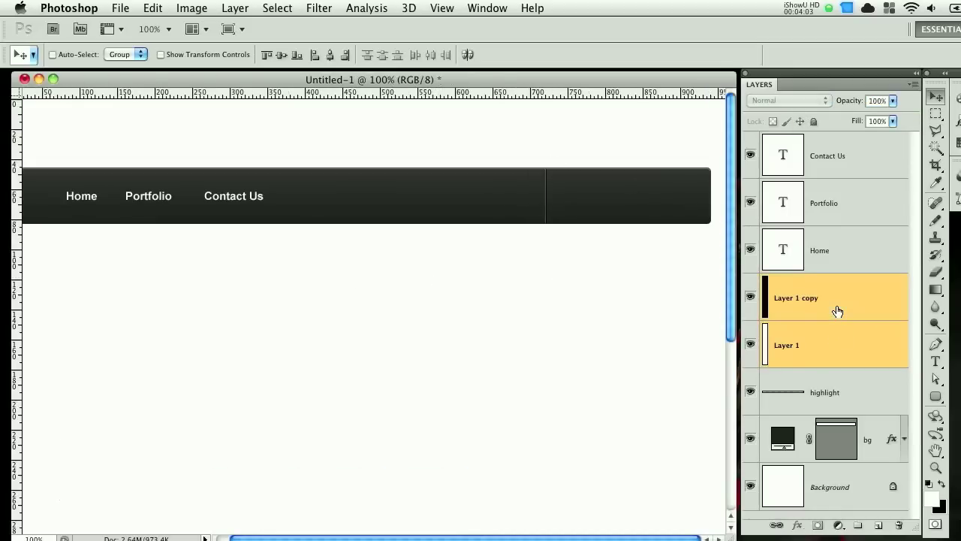
key(super+t)
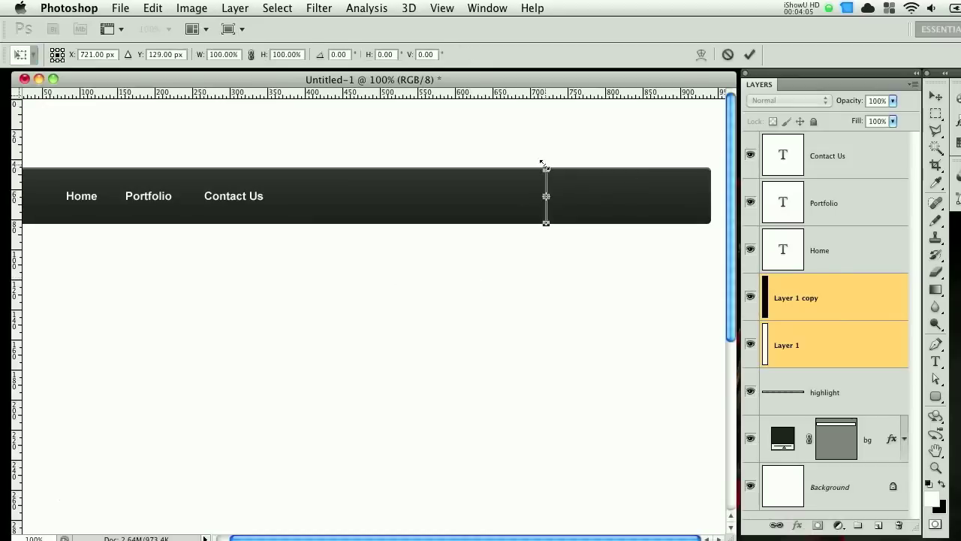
drag(546, 163, 573, 195)
key(Return)
click(857, 154)
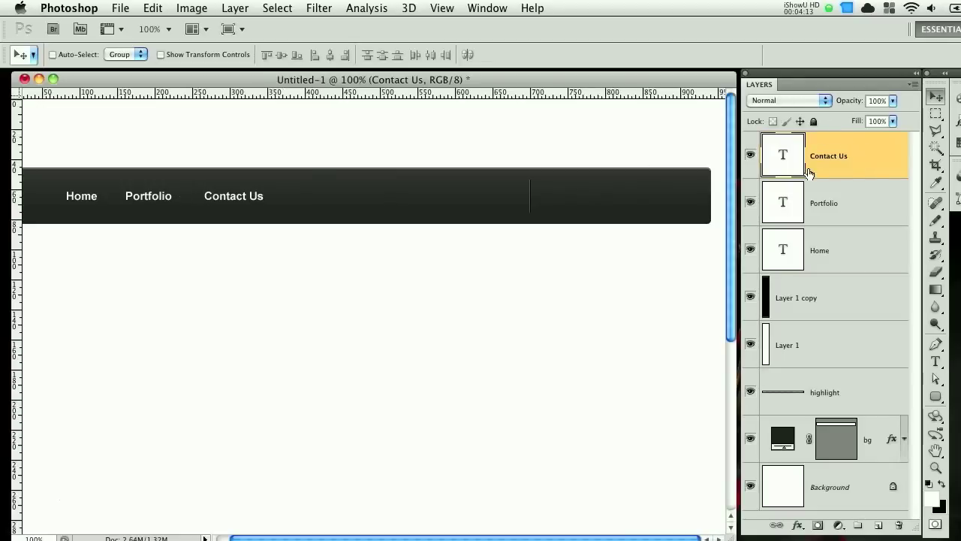
Copy Contact Us twice to the right of the divider and rename the far-right copy 'Maps'.
drag(258, 194, 553, 209)
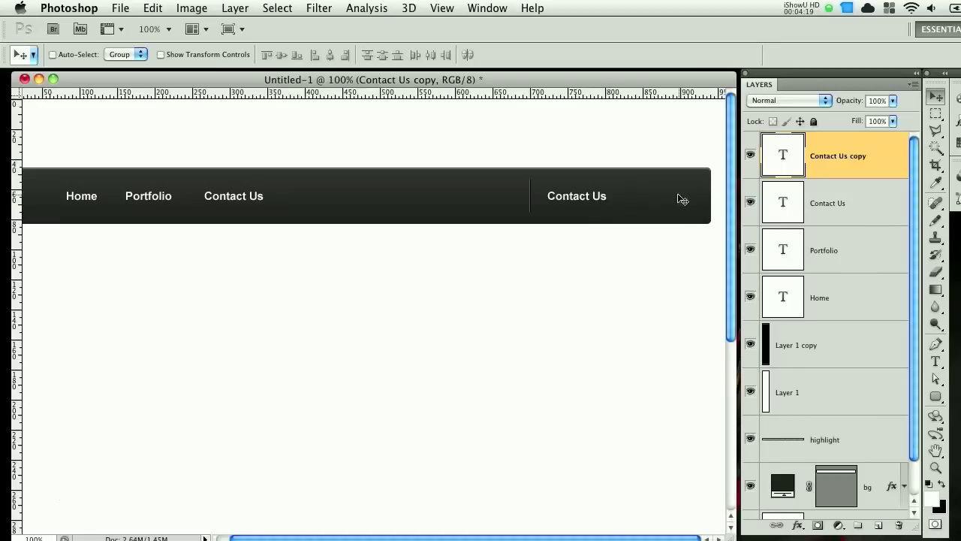
drag(606, 208, 638, 208)
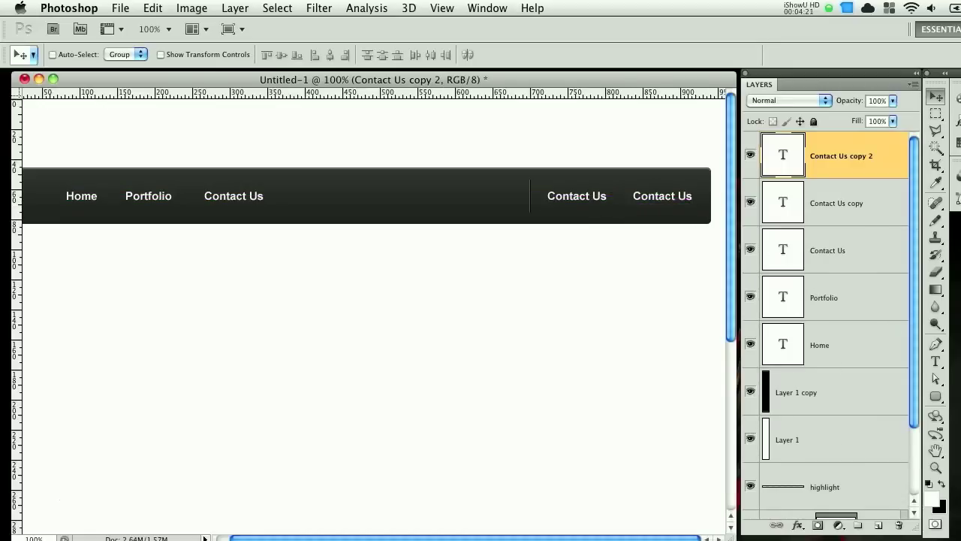
click(936, 361)
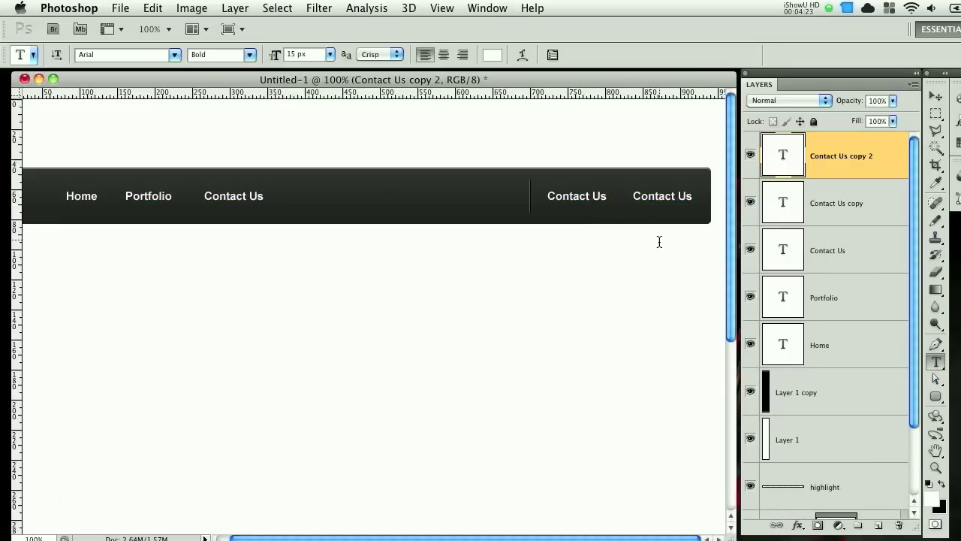
triple_click(655, 196)
text(Maps)
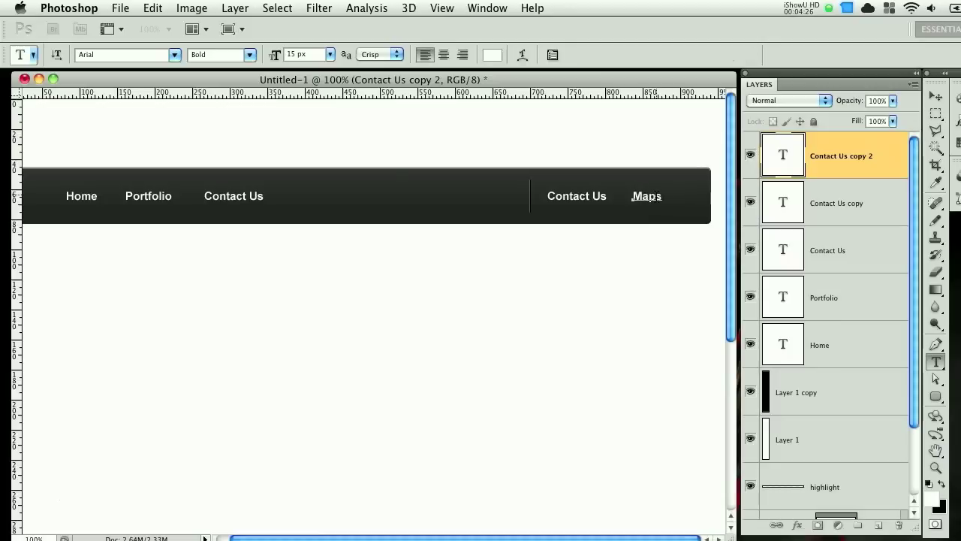
key(KP_Enter)
Set the right-hand Contact Us and Maps links to 13 px.
shift+click(880, 216)
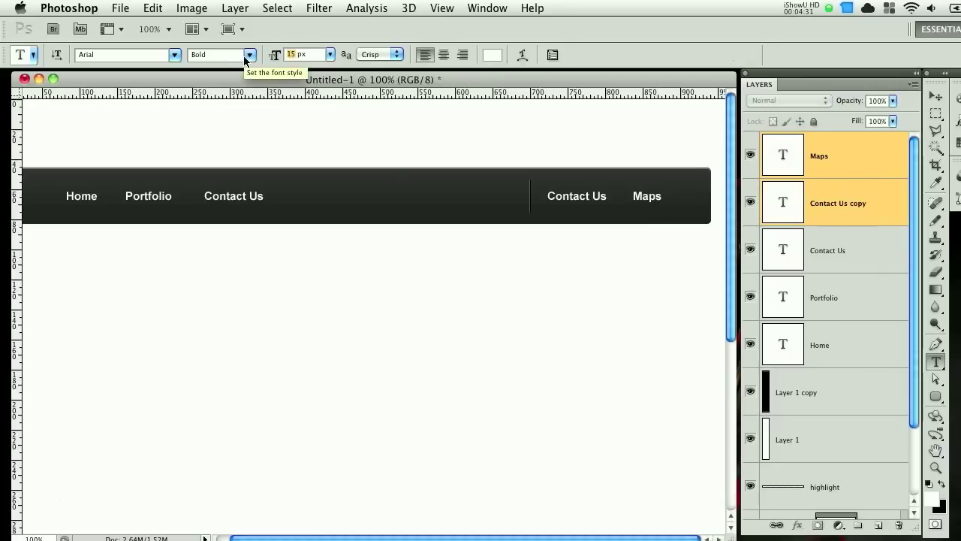
text(13)
key(Return)
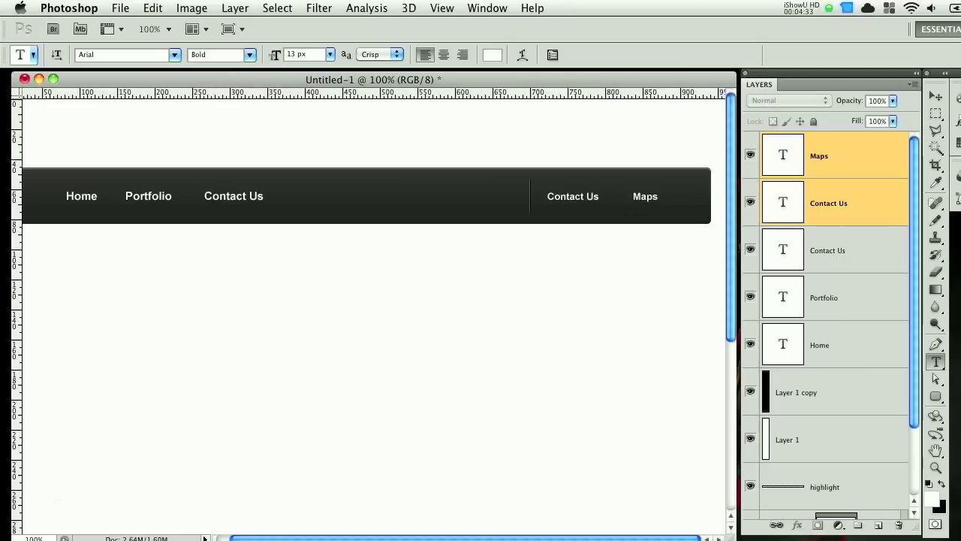
click(935, 97)
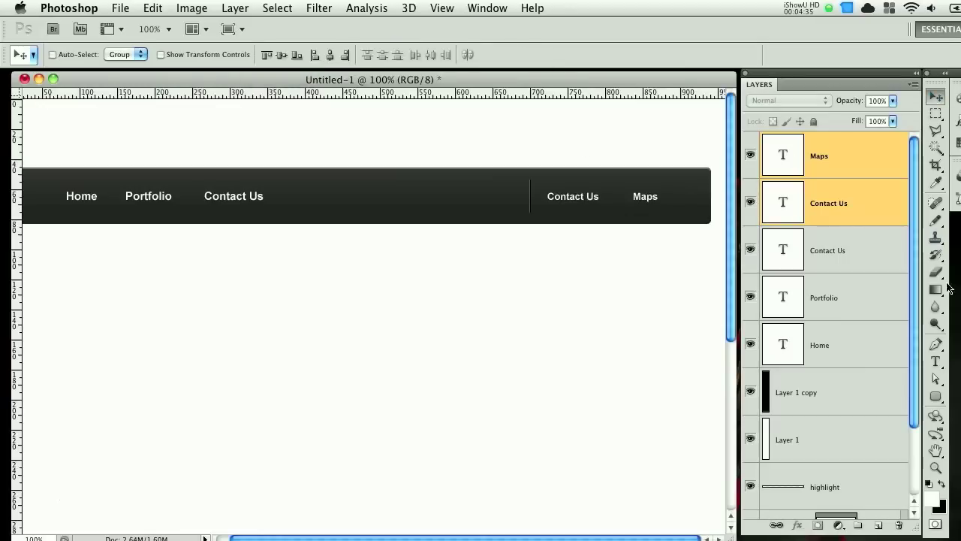
Set the right-hand Contact Us and Maps text colour to light grey #ababab.
click(935, 361)
click(492, 54)
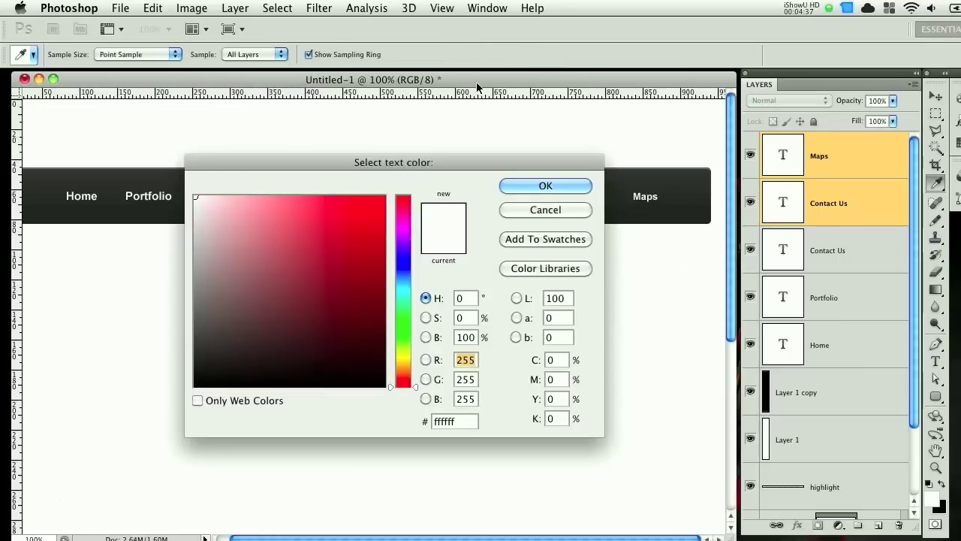
drag(247, 268, 195, 258)
click(543, 186)
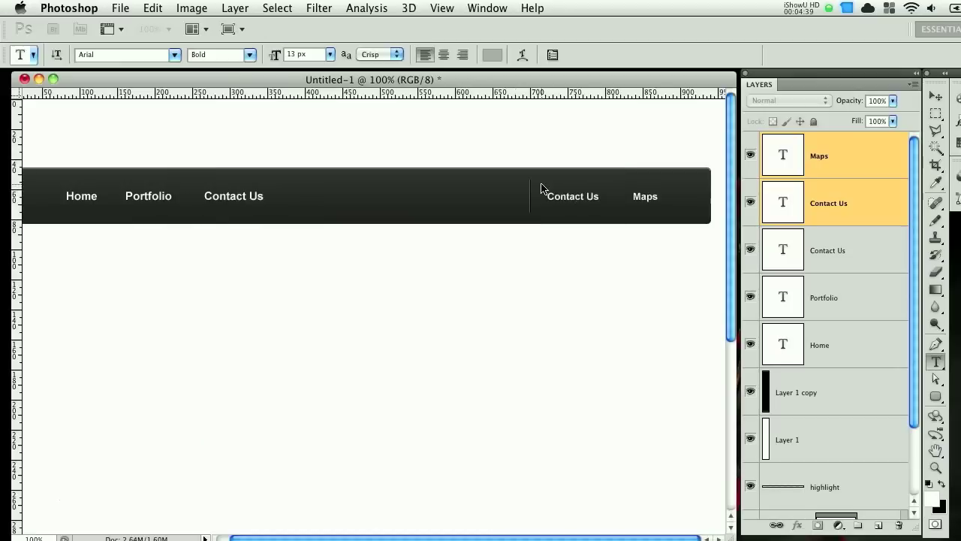
Nudge both grey links up slightly and move Maps about 27 px further right.
click(935, 97)
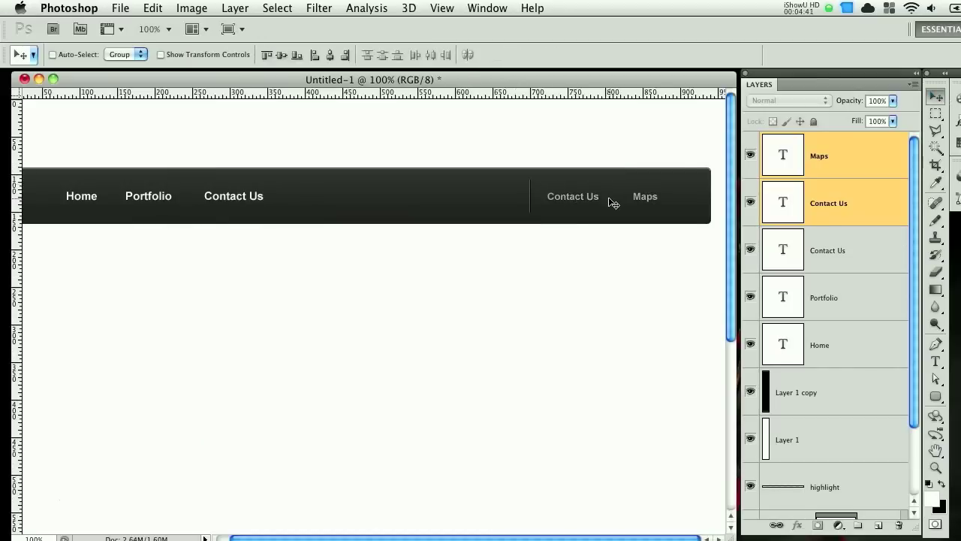
drag(607, 201, 608, 201)
key(Up)
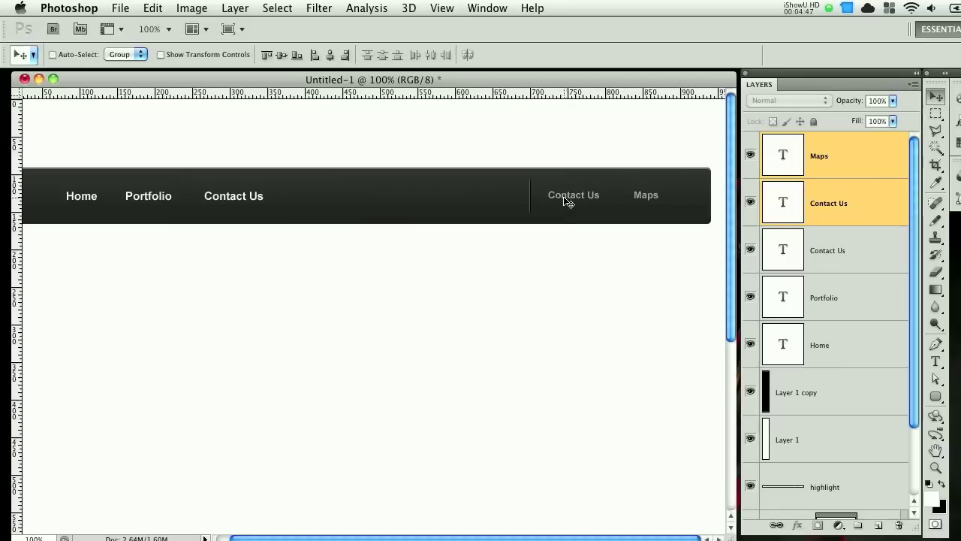
click(875, 174)
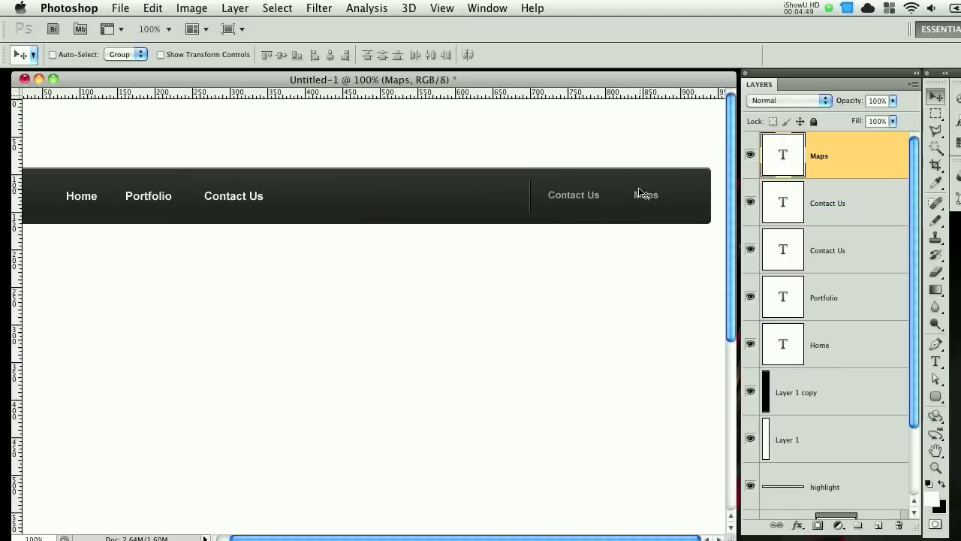
drag(644, 199, 663, 198)
Group Layer 1 and Layer 1 copy and name the group 'Spacer launcher face'.
click(843, 396)
shift+click(854, 437)
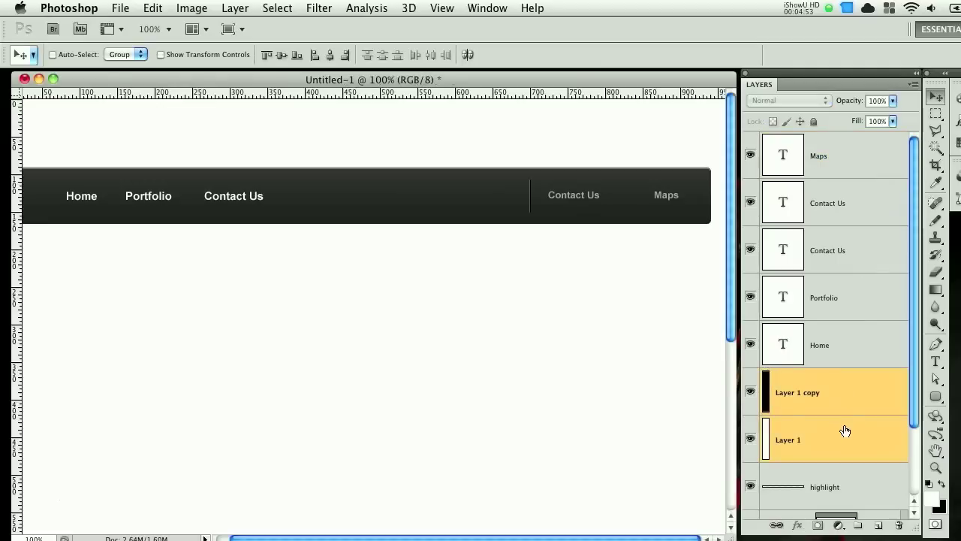
key(super+g)
double_click(811, 377)
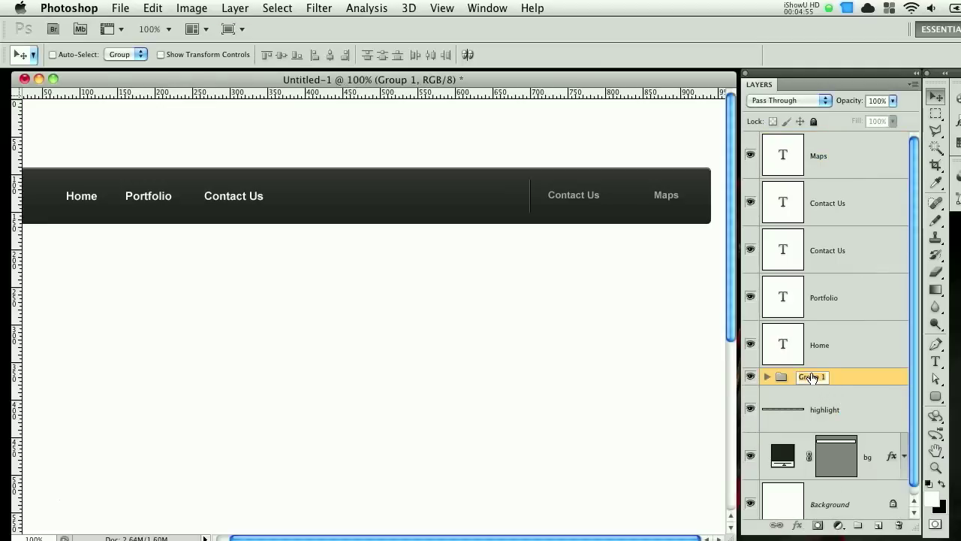
text(Spacer launcher fa)
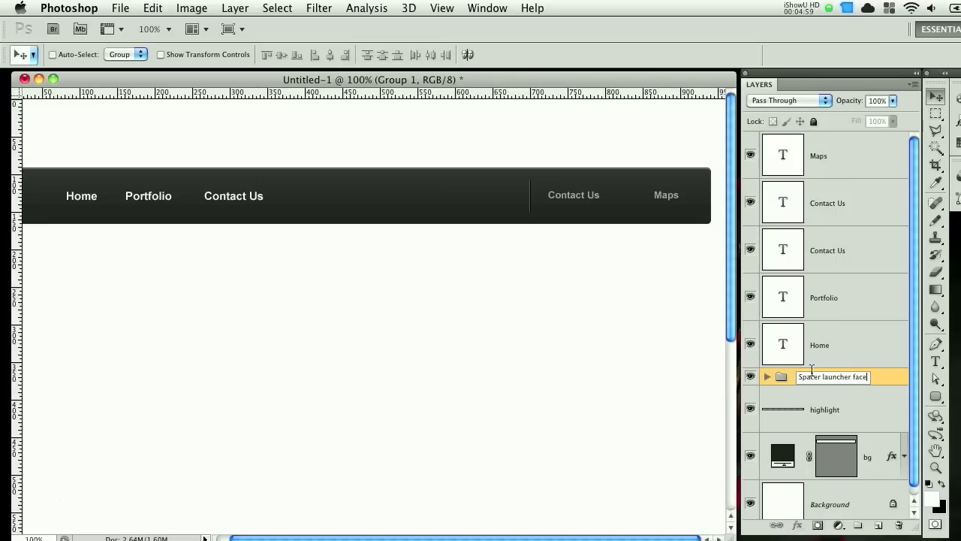
text(ce)
key(Return)
Shift the divider slightly left, then bring Chrome with findicons.com to the front.
key(shift+Left)
key(shift+Left)
key(shift+Left)
key(shift+Left)
key(shift+Left)
key(shift+Left)
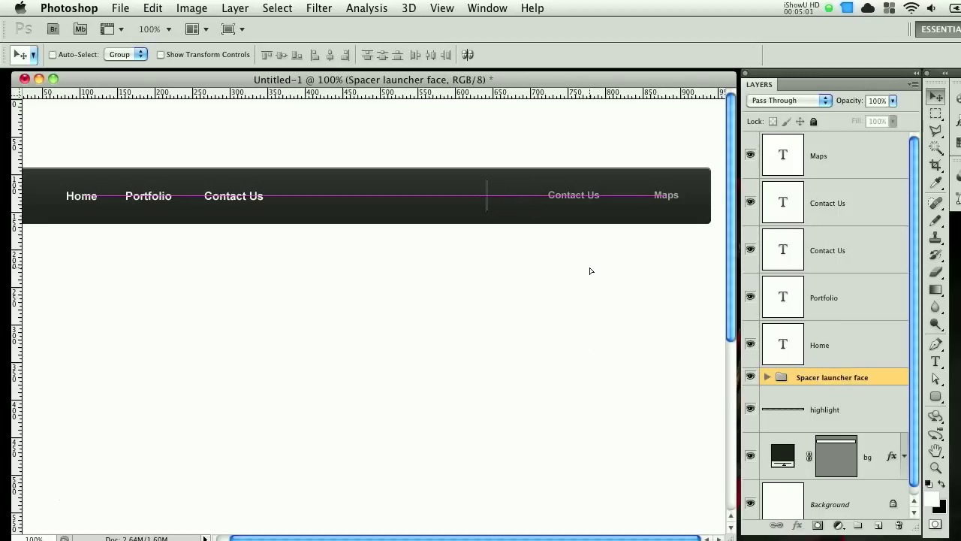
key(shift+Right)
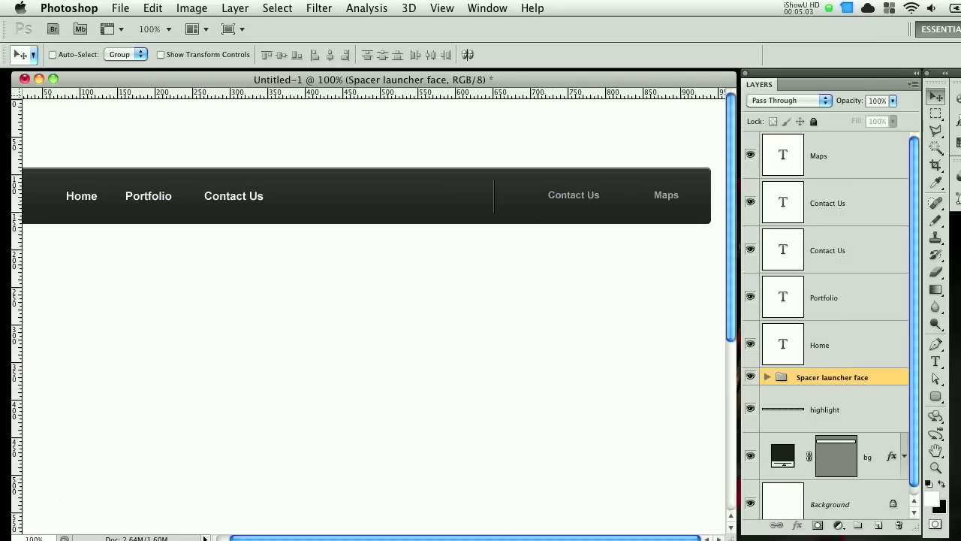
key(super+Tab)
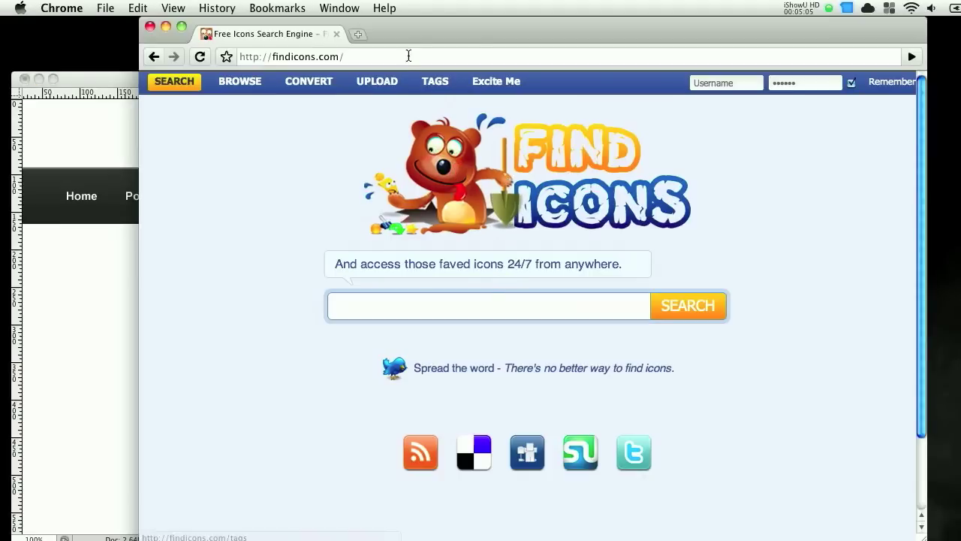
Move and shrink the Chrome window.
drag(477, 34, 451, 27)
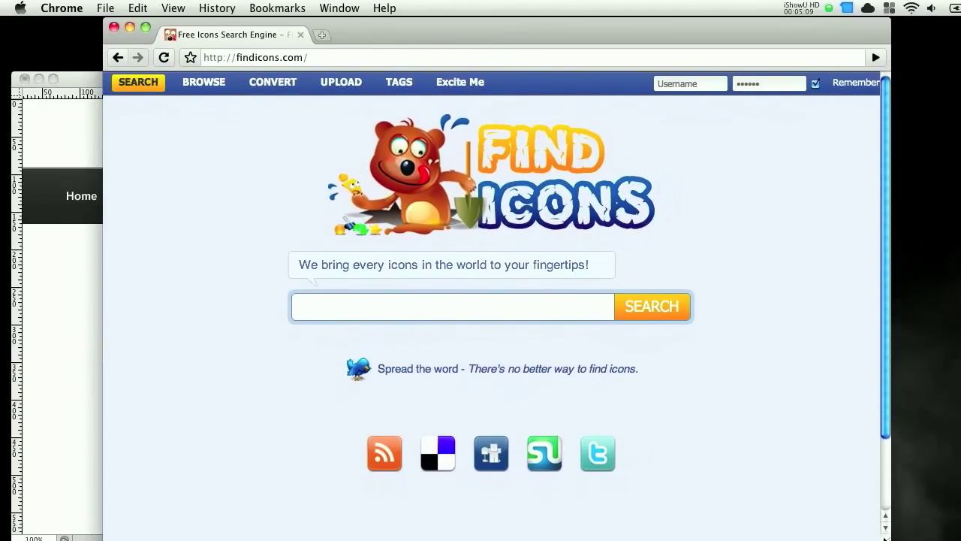
drag(889, 533, 878, 501)
drag(582, 27, 573, 60)
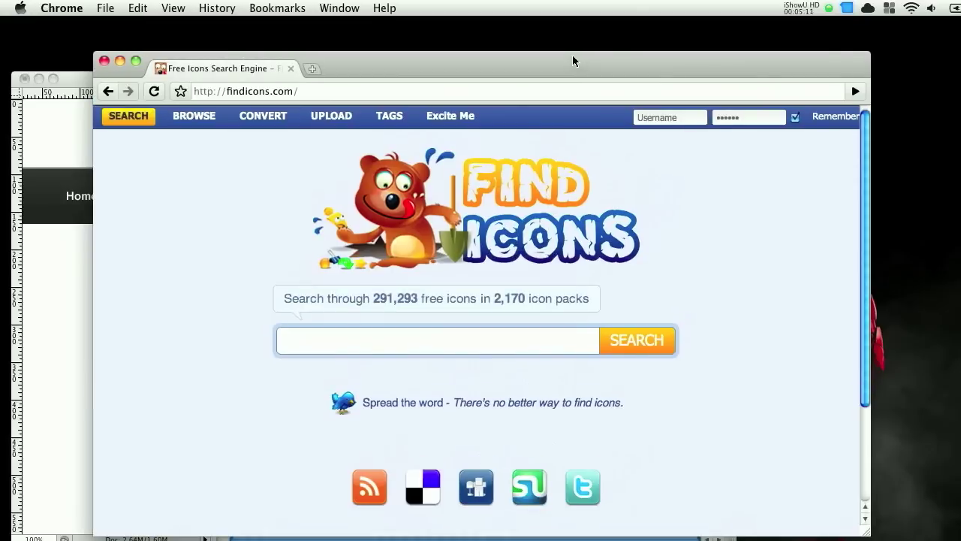
Search findicons for 'Phone', filter to Commercial-use Free, and download the grey flip-phone icon as PNG.
click(318, 346)
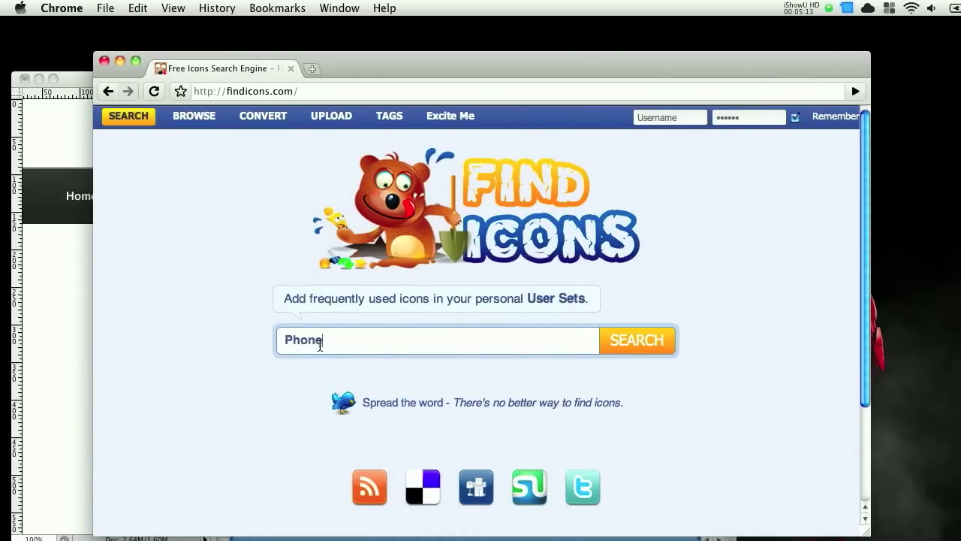
text(Phone)
key(Return)
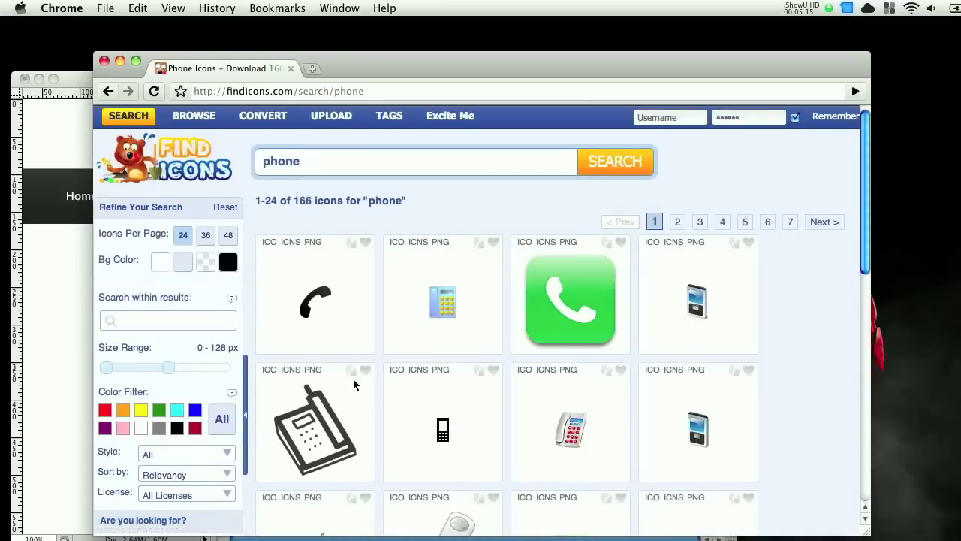
scroll(354, 384, down, 1)
click(226, 486)
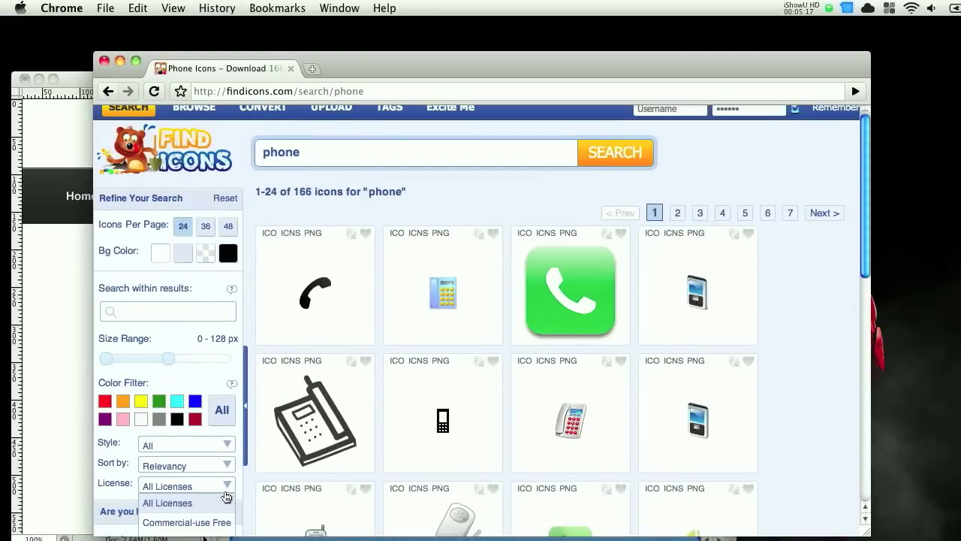
click(225, 522)
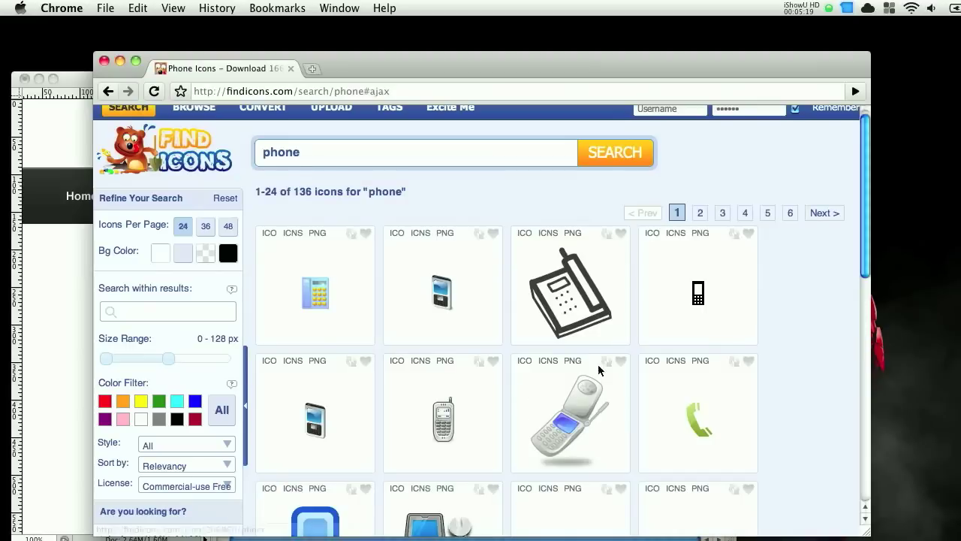
scroll(601, 368, down, 1)
click(569, 409)
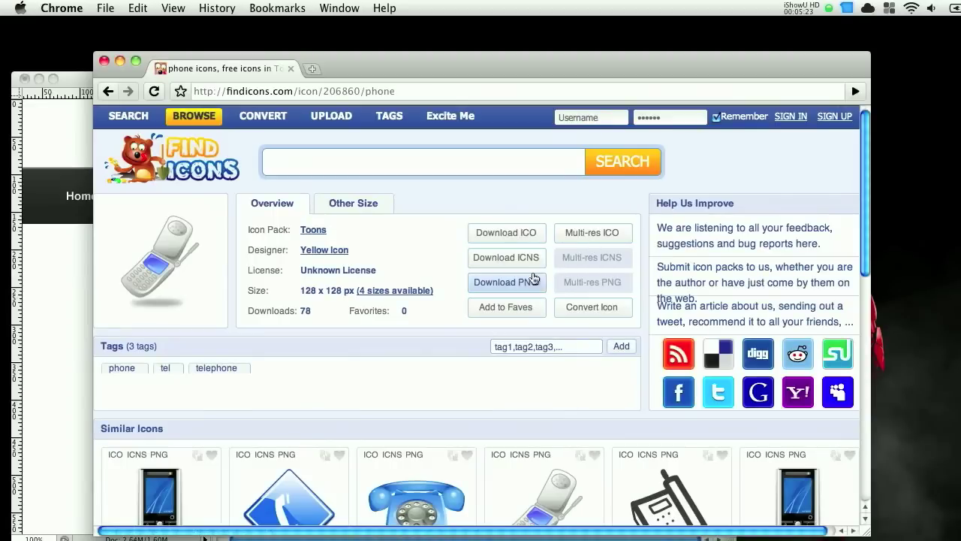
click(525, 289)
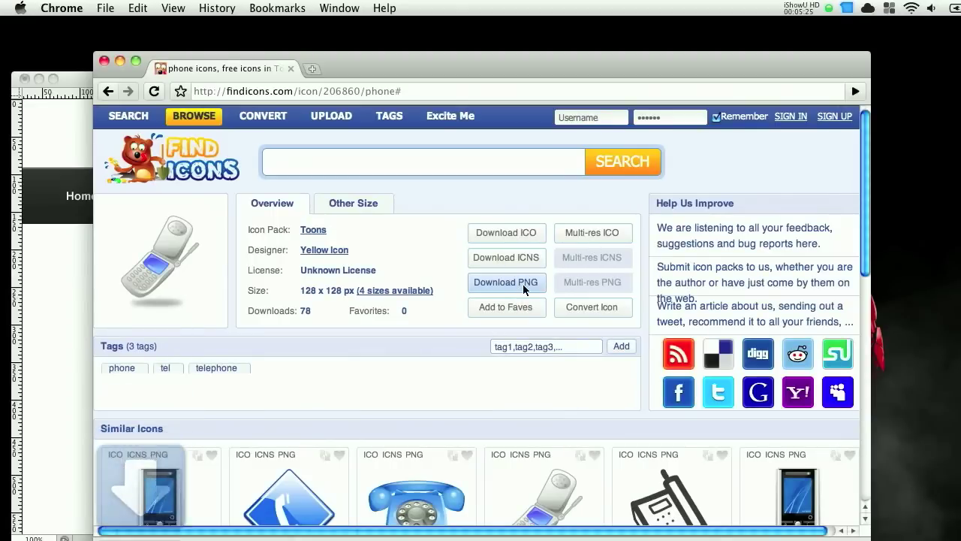
Search for 'Pin' and download the red push-pin icon as PNG.
click(381, 162)
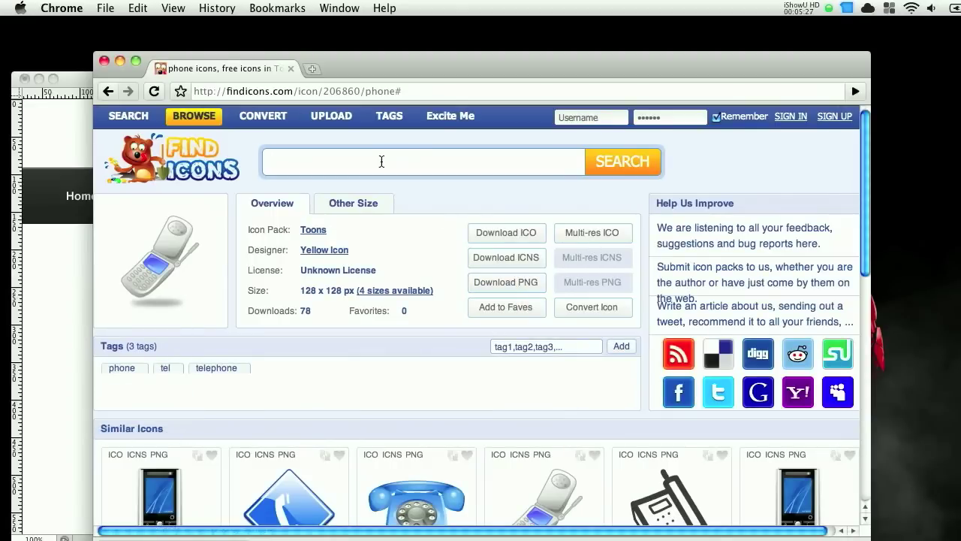
text(Pin)
key(Return)
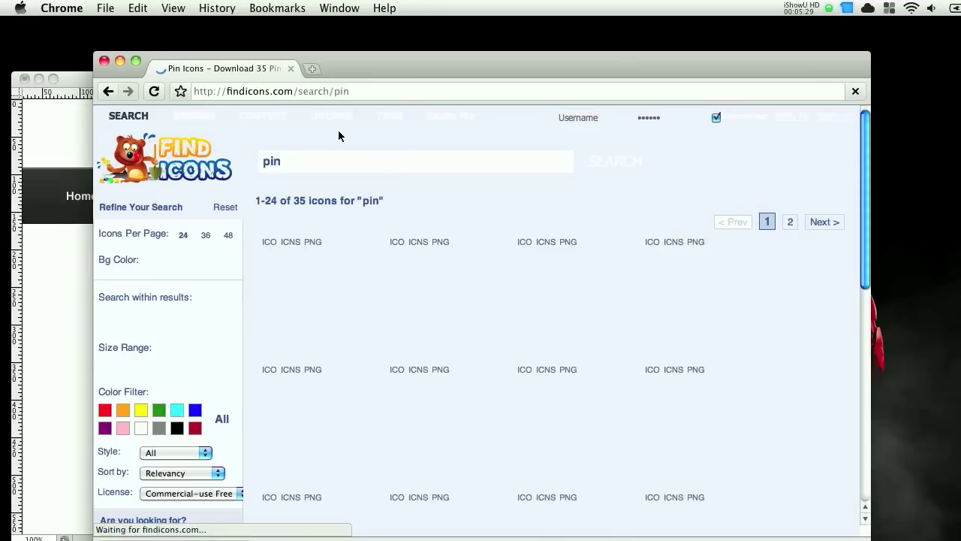
scroll(711, 360, down, 2)
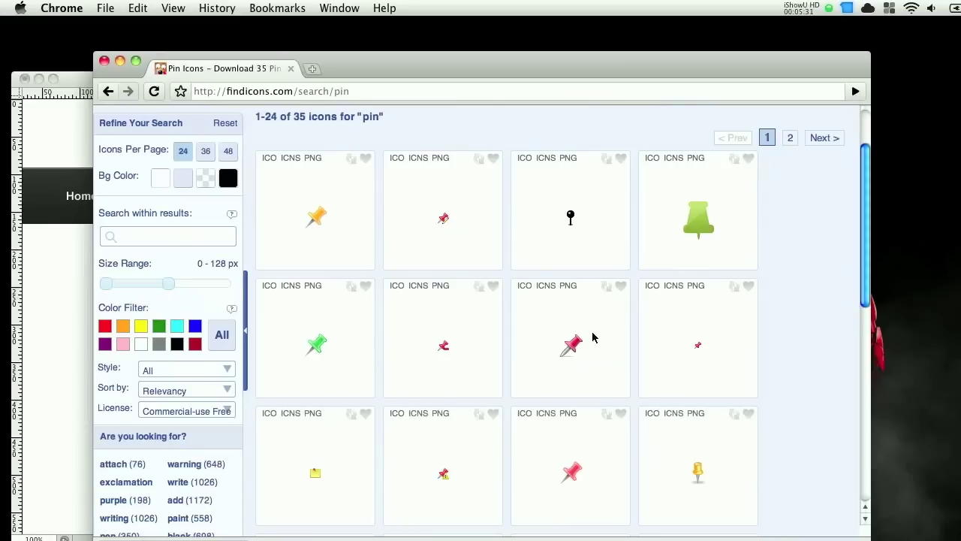
click(572, 347)
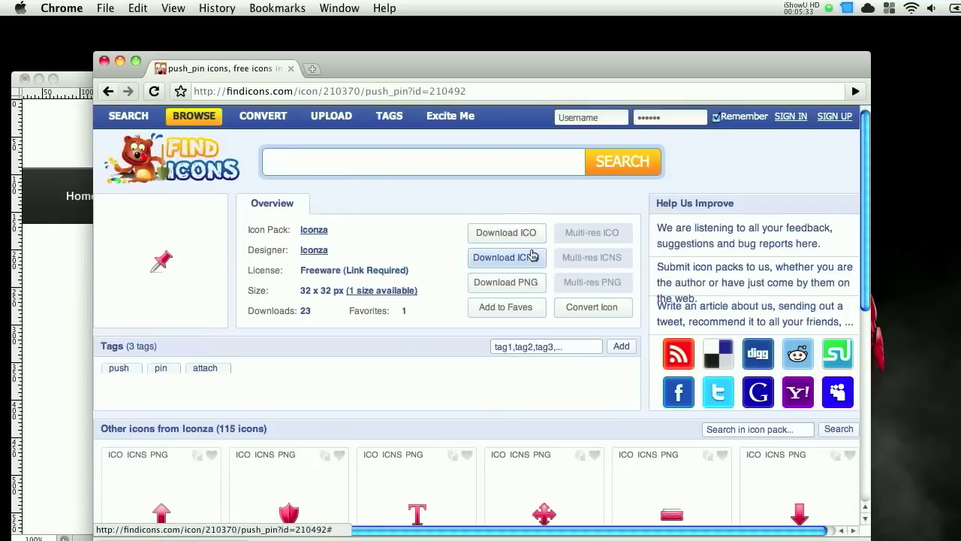
click(522, 291)
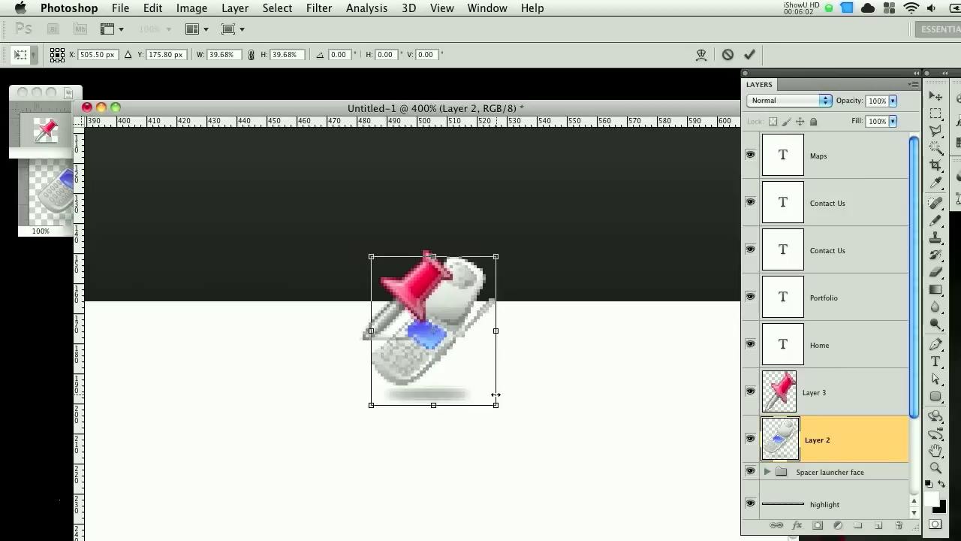
Nudge the phone icon up, shrink it to 25.20%, and add the pin layer to the selection.
key(Up)
key(Up)
key(Up)
key(Up)
key(Up)
key(Up)
key(Up)
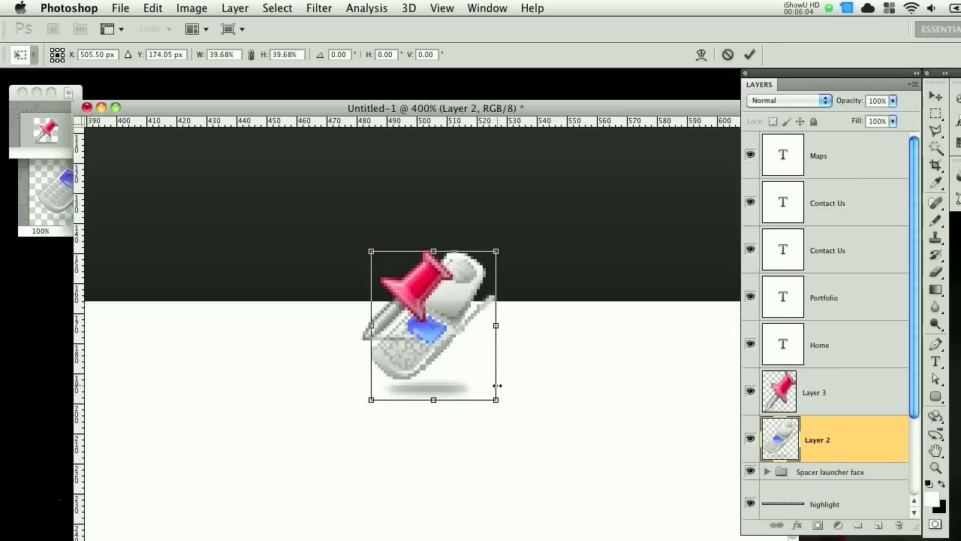
key(Up)
drag(502, 401, 458, 332)
key(Return)
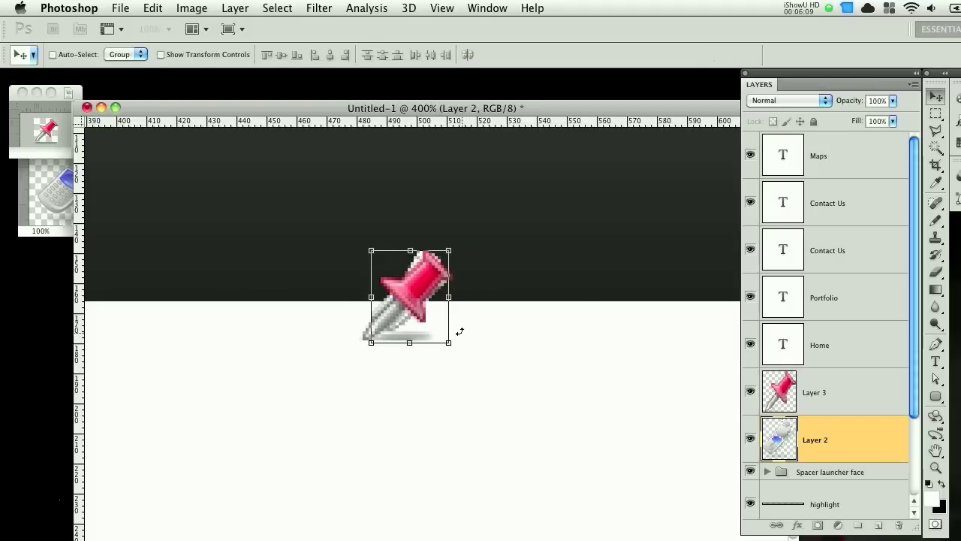
shift+click(849, 406)
Scale the phone and pin icons down together and move them beside the grey Contact Us.
scroll(379, 330, up, 1)
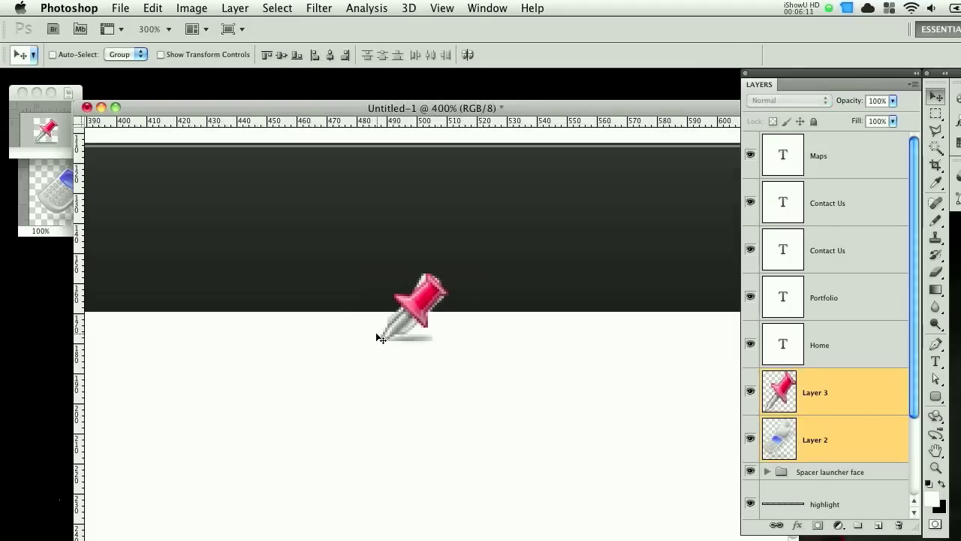
key(super+minus)
scroll(358, 380, right, 3)
drag(247, 373, 690, 286)
scroll(500, 364, right, 5)
scroll(500, 364, up, 1)
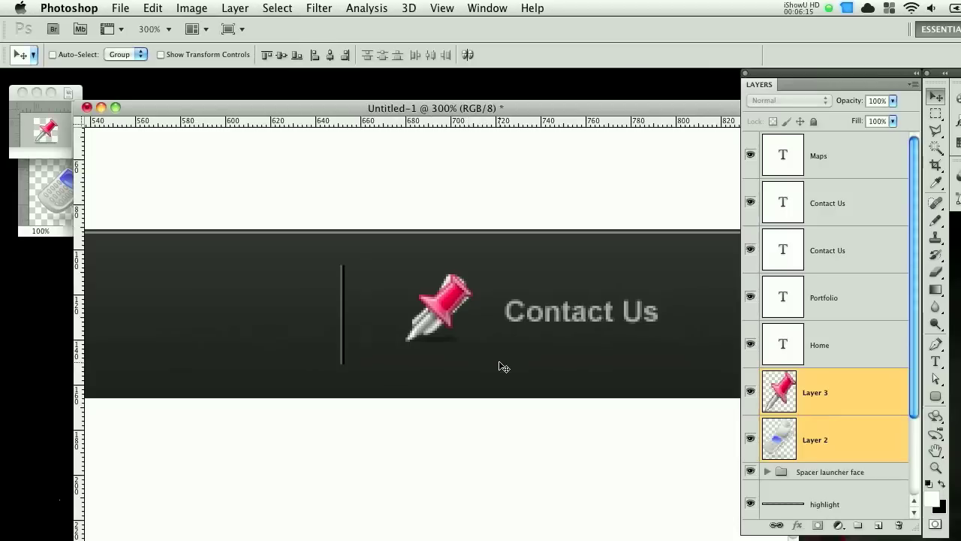
key(super+t)
drag(472, 346, 457, 331)
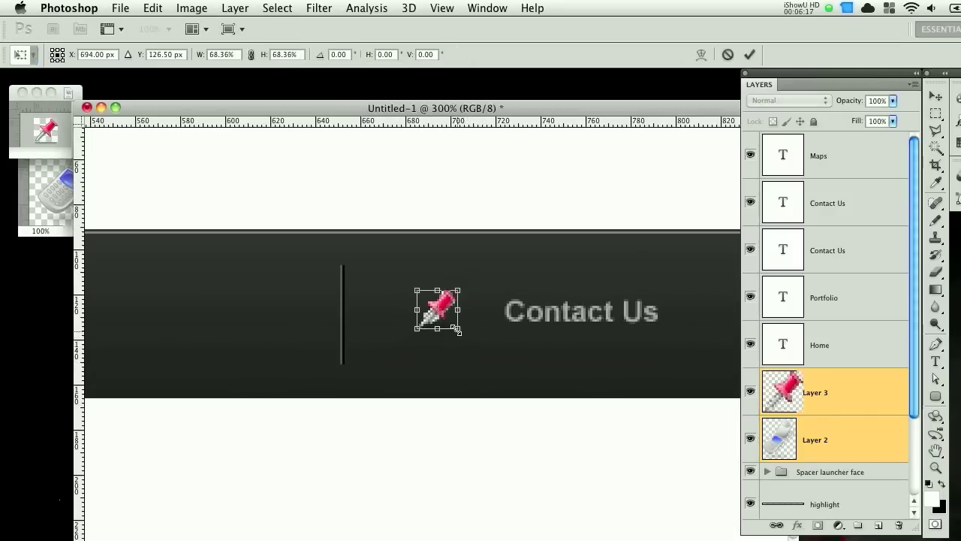
key(Return)
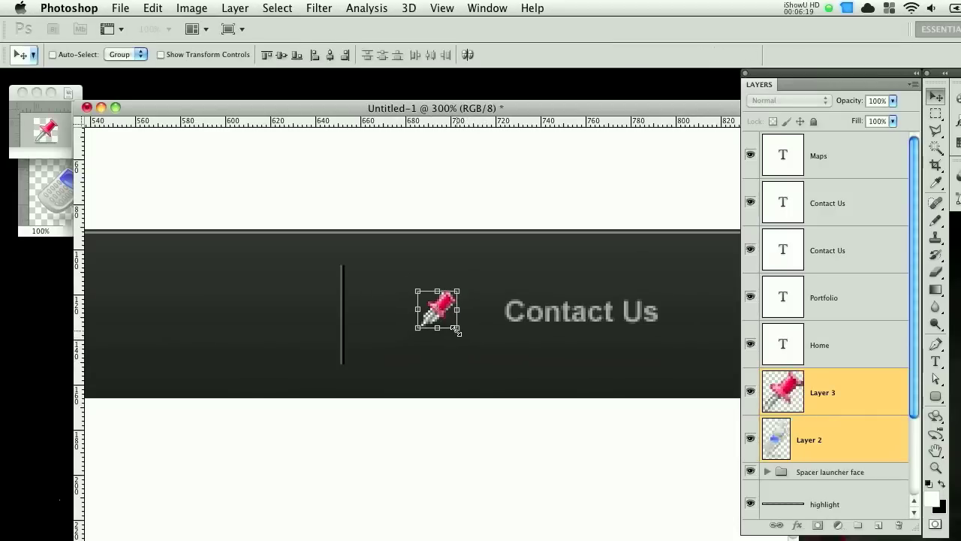
drag(455, 332, 467, 327)
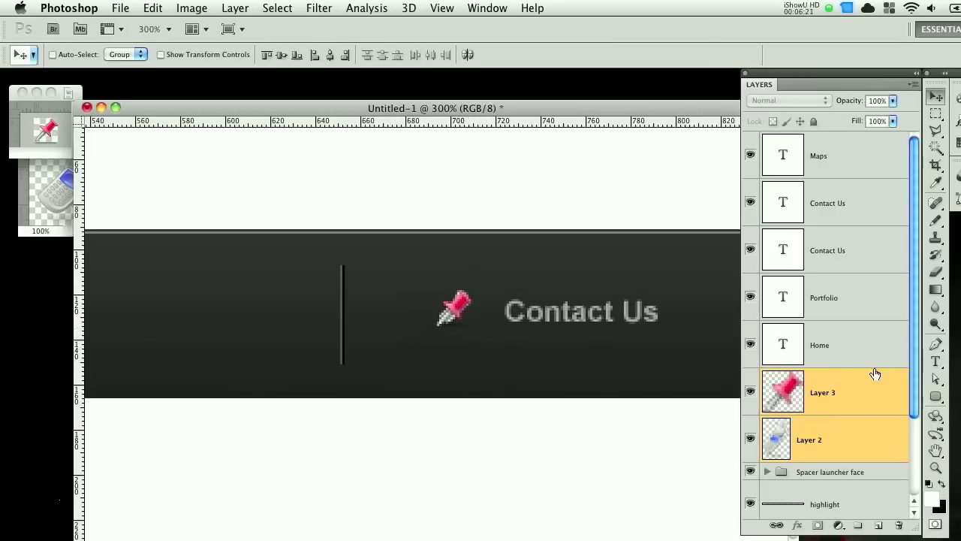
Place the pin icon just left of Maps, then select the Maps and Contact Us text layers.
click(875, 396)
drag(387, 330, 559, 330)
scroll(450, 331, right, 10)
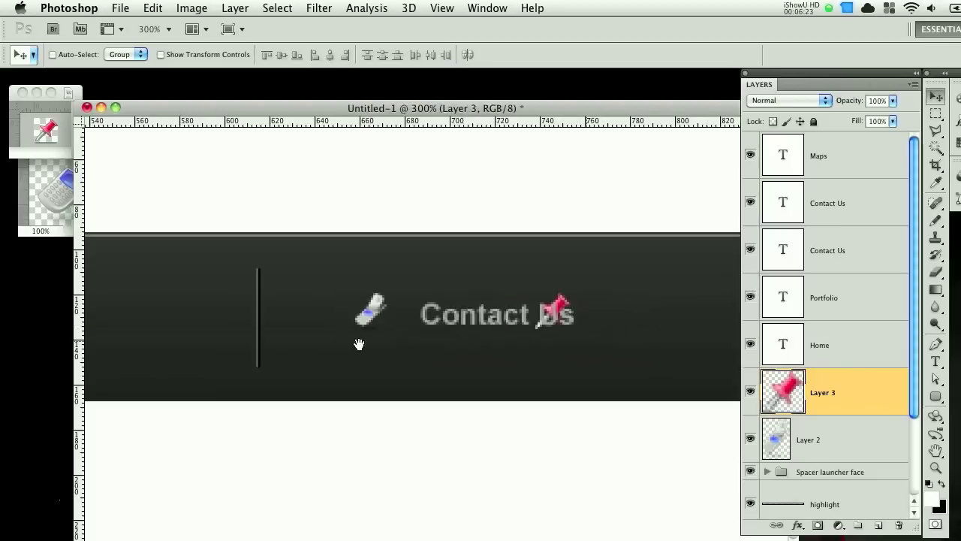
drag(371, 331, 520, 329)
key(Left)
key(Left)
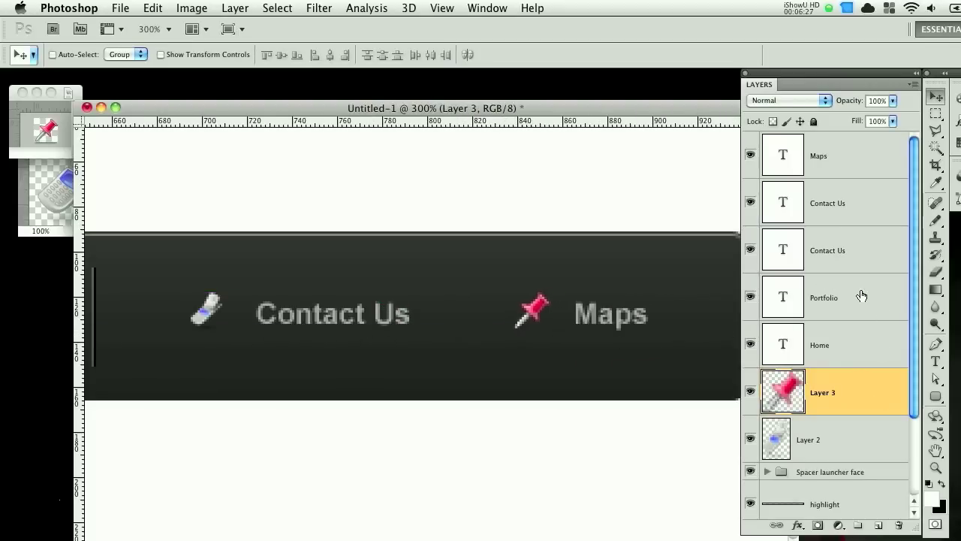
click(868, 183)
shift+click(871, 167)
Reorder the icon and link layers and group Maps through Layer 2 as 'Side small face navigation'.
drag(870, 157, 859, 414)
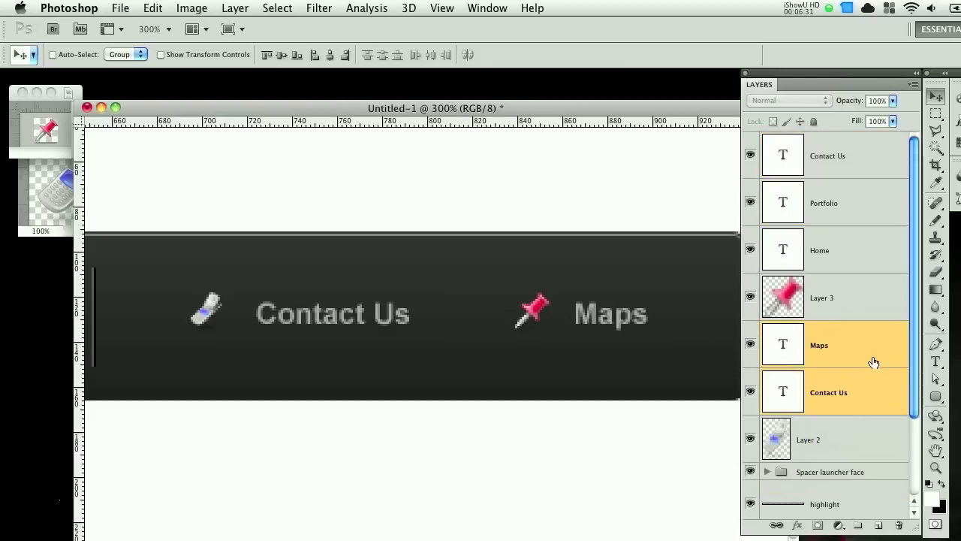
click(869, 319)
click(868, 346)
drag(863, 306, 859, 368)
click(857, 408)
click(861, 294)
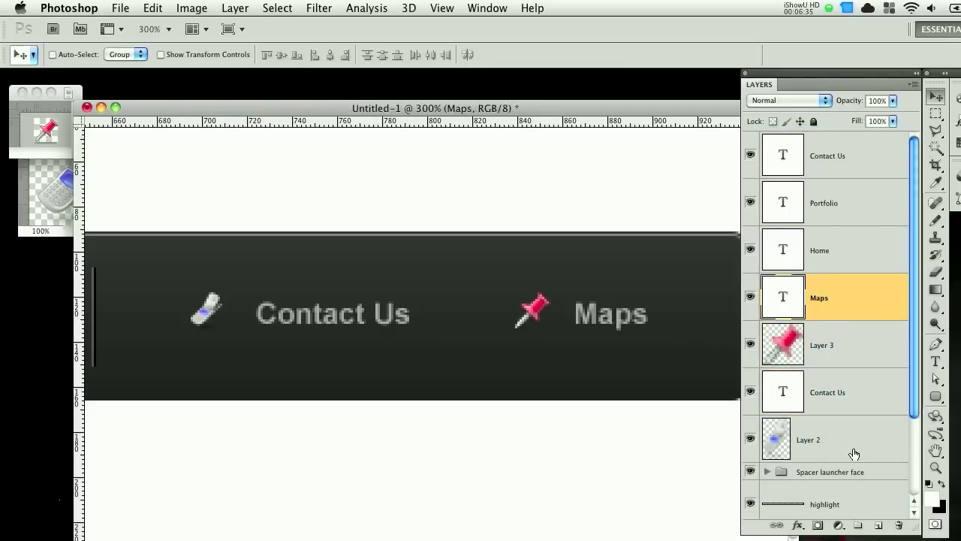
shift+click(852, 443)
key(super+g)
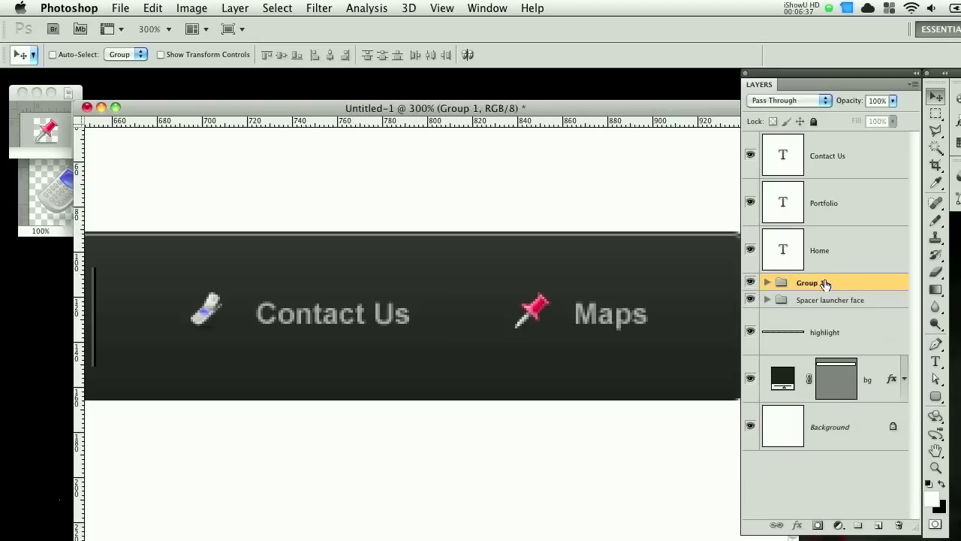
double_click(824, 283)
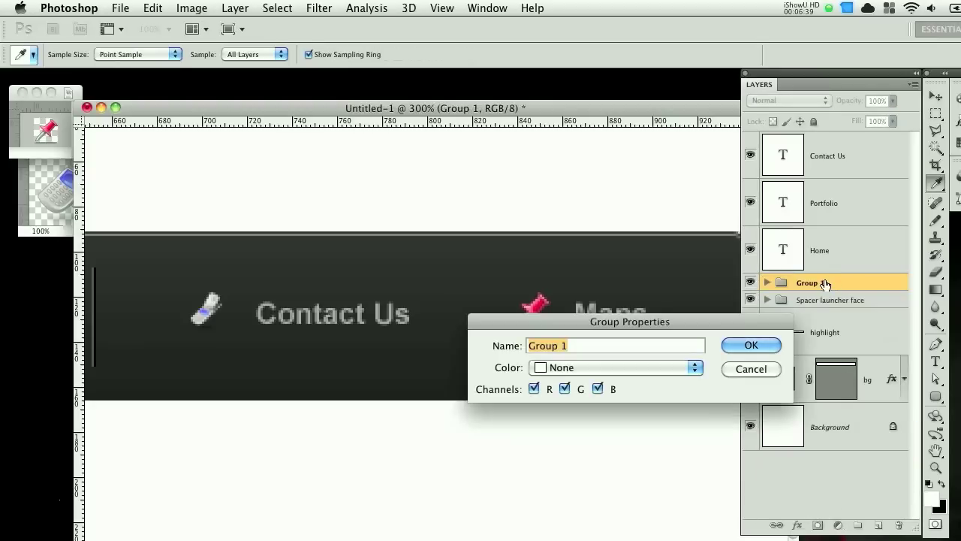
text(Side sma)
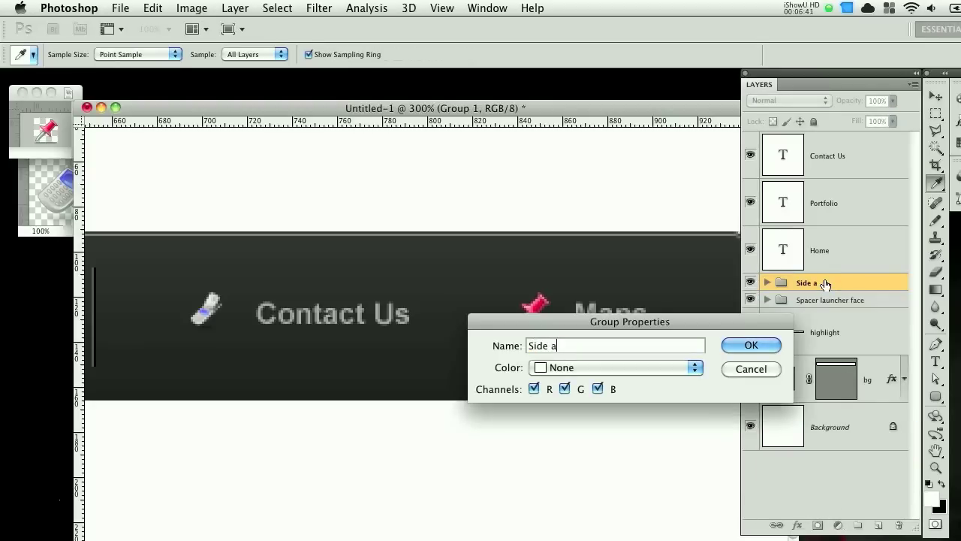
text(ll face navigation)
key(Return)
Group the Home, Portfolio and Contact Us layers as 'Nav links'.
click(845, 257)
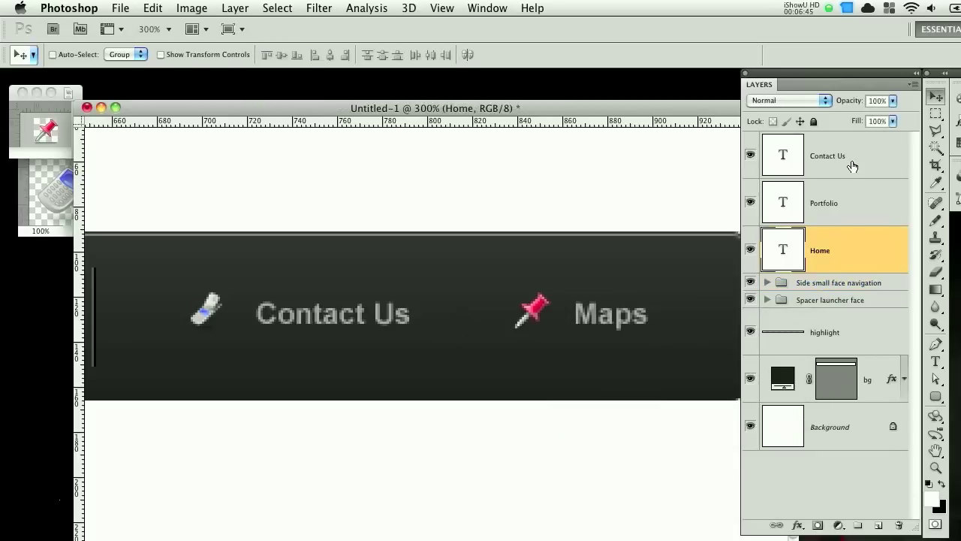
shift+click(860, 163)
key(super+g)
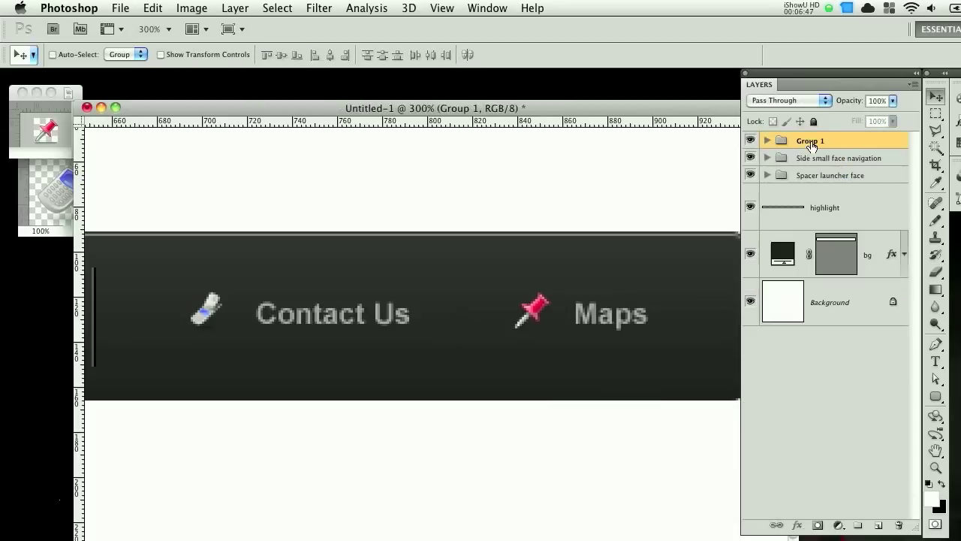
double_click(811, 141)
text(Nav links)
key(Return)
Inside the Side small face navigation group, nudge the phone icon slightly right.
click(818, 159)
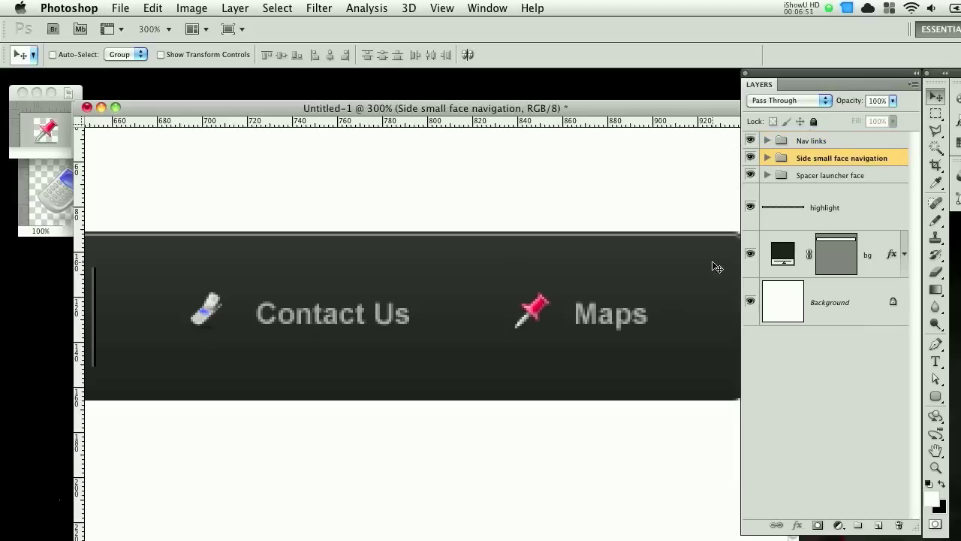
click(768, 159)
click(865, 343)
key(Right)
key(Right)
key(Right)
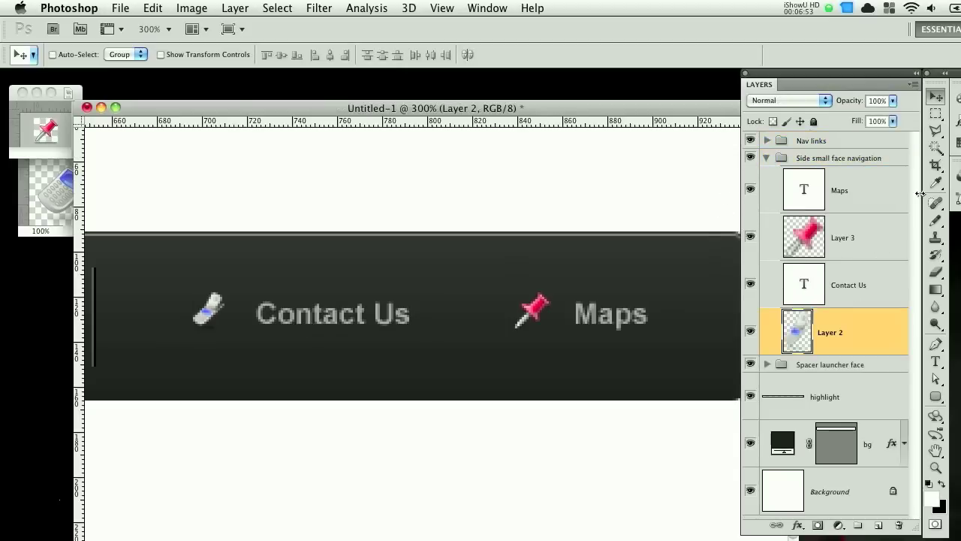
click(765, 158)
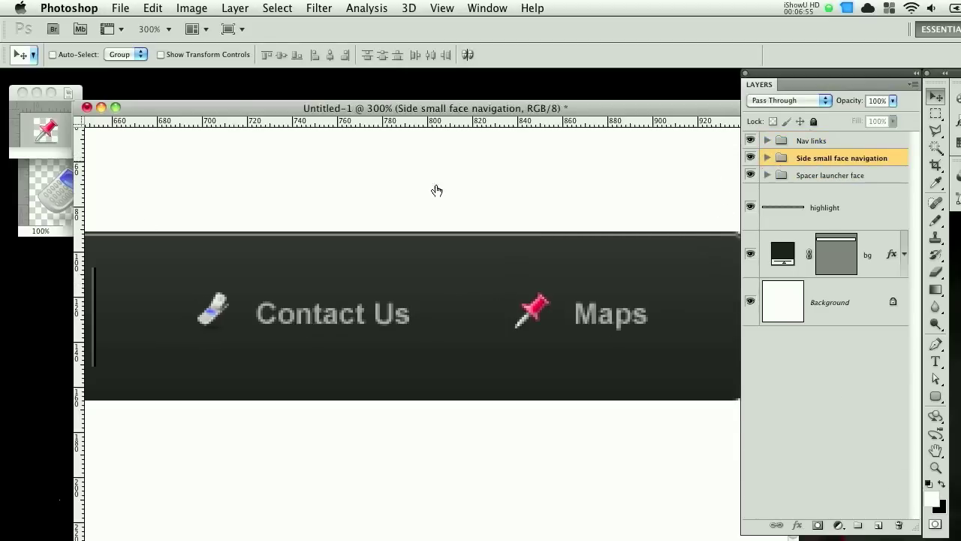
scroll(75, 234, right, 10)
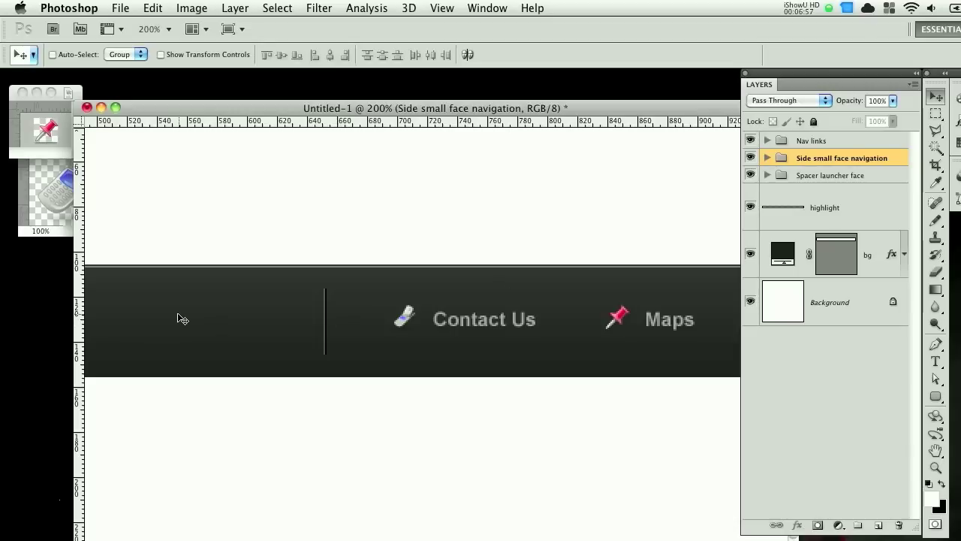
Zoom out, collapse the Layers panel, and widen the document window to show the whole bar.
key(super+minus)
key(super+minus)
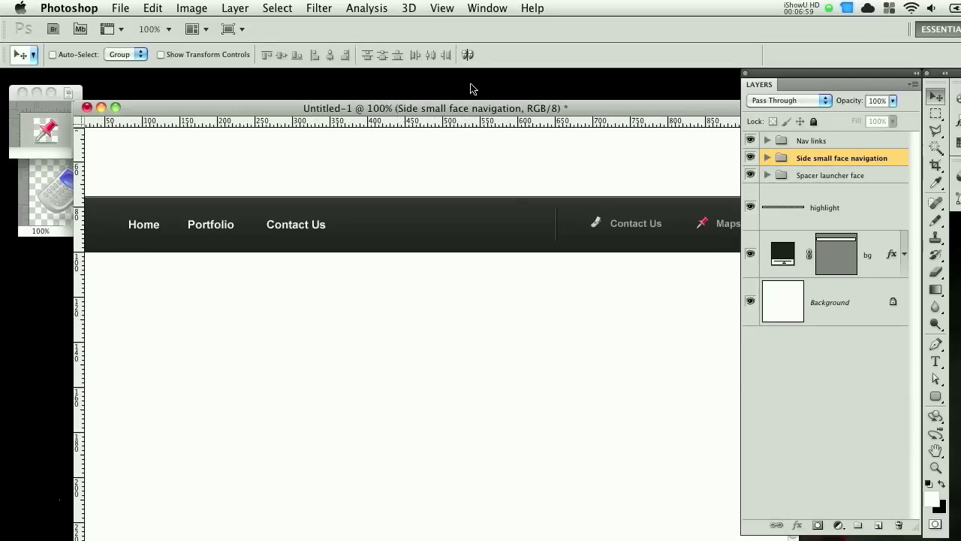
drag(481, 111, 425, 103)
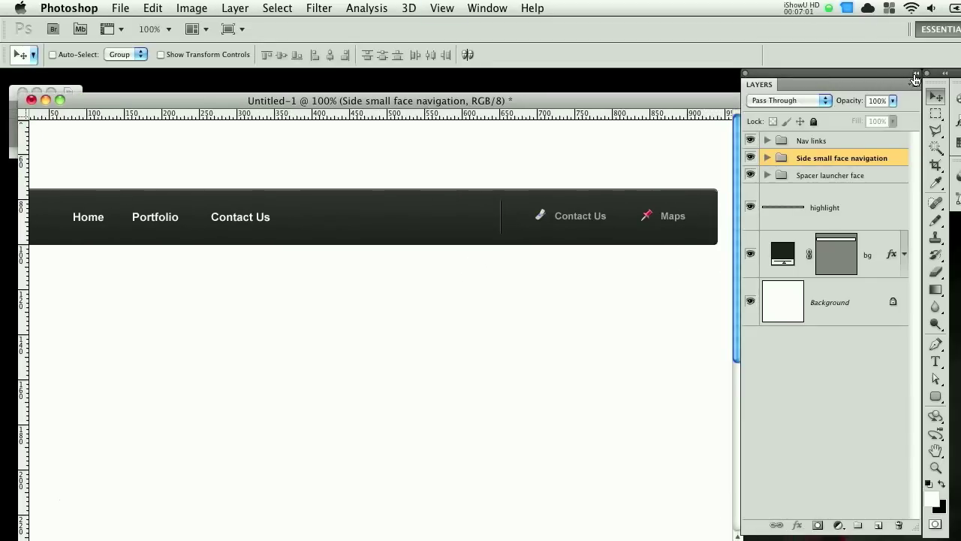
click(915, 75)
drag(783, 72, 893, 72)
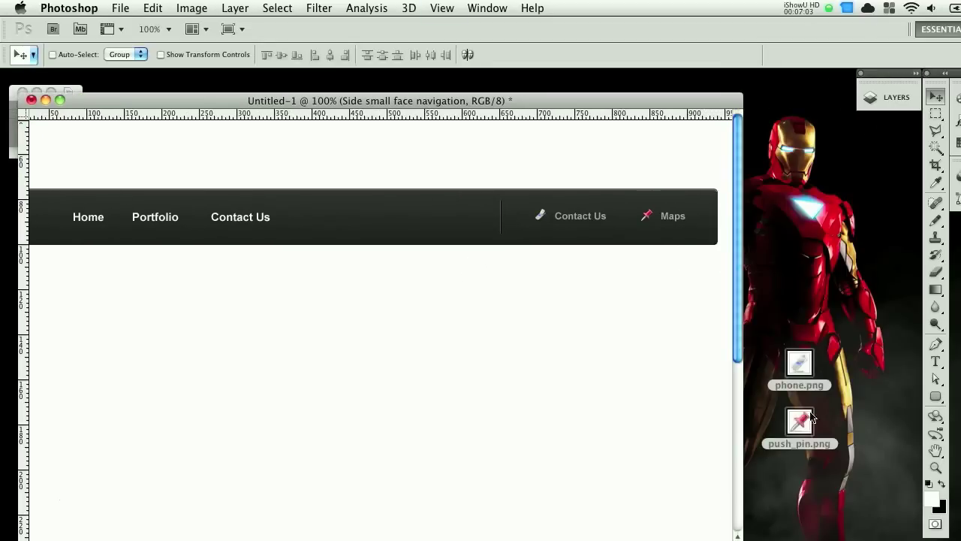
click(59, 99)
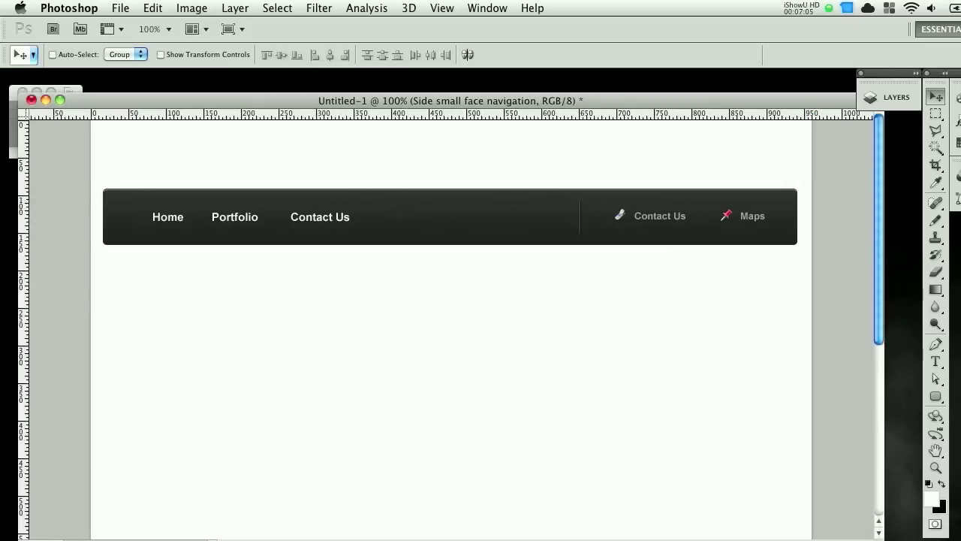